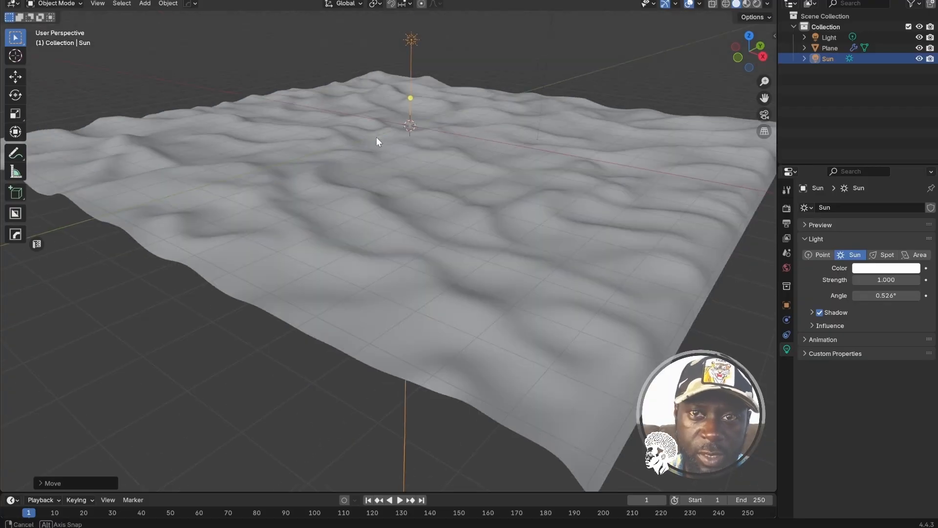
# Rotate the sun light above the terrain.
pyautogui.press('r')
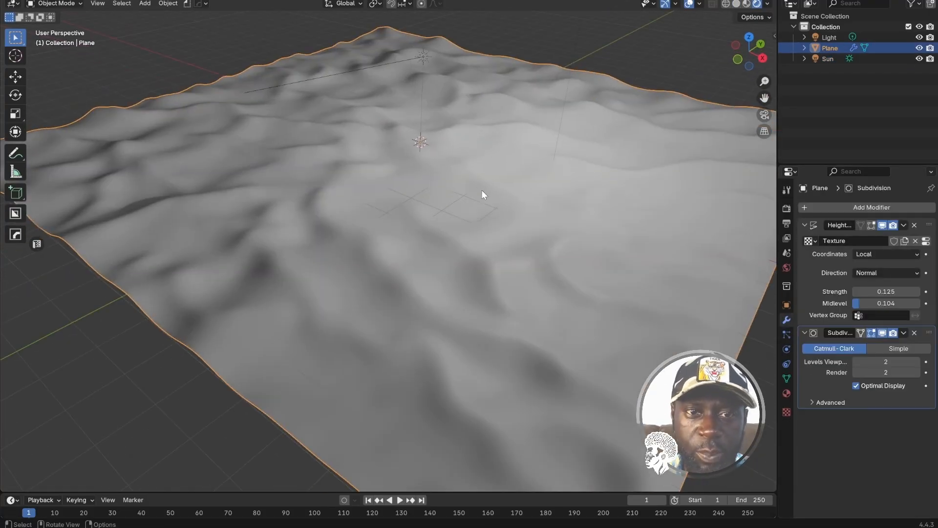
pyautogui.moveTo(482, 190); pyautogui.dragTo(250, 141, button='middle')
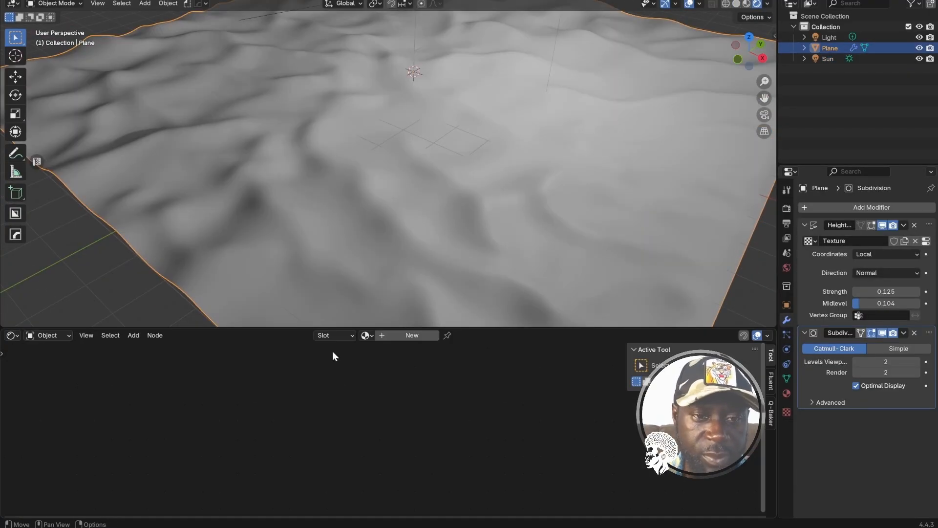
# Add an Image Texture node feeding the Base Color of the plane's Desert material and load sand texture.png into it.
pyautogui.press('Home')
pyautogui.hotkey('shift', 'a')
pyautogui.moveTo(276, 393)
pyautogui.click(344, 401)
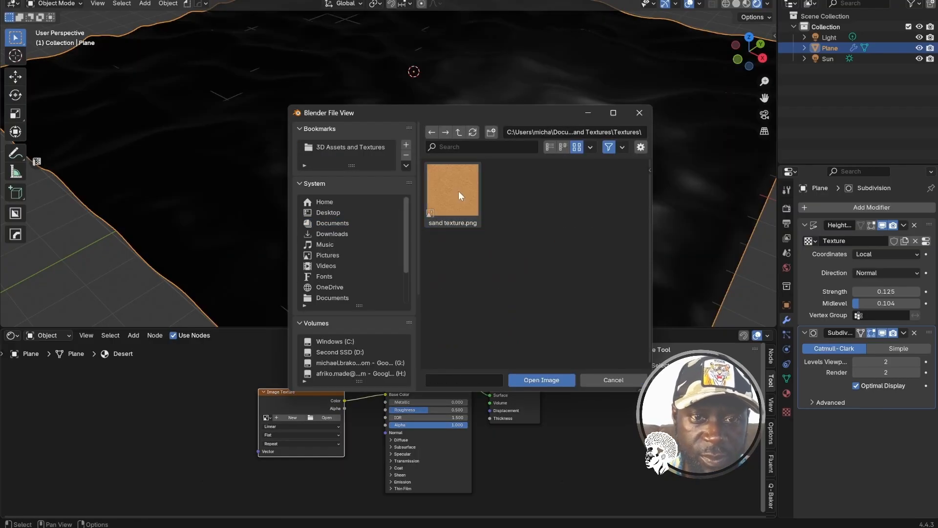
pyautogui.doubleClick(458, 190)
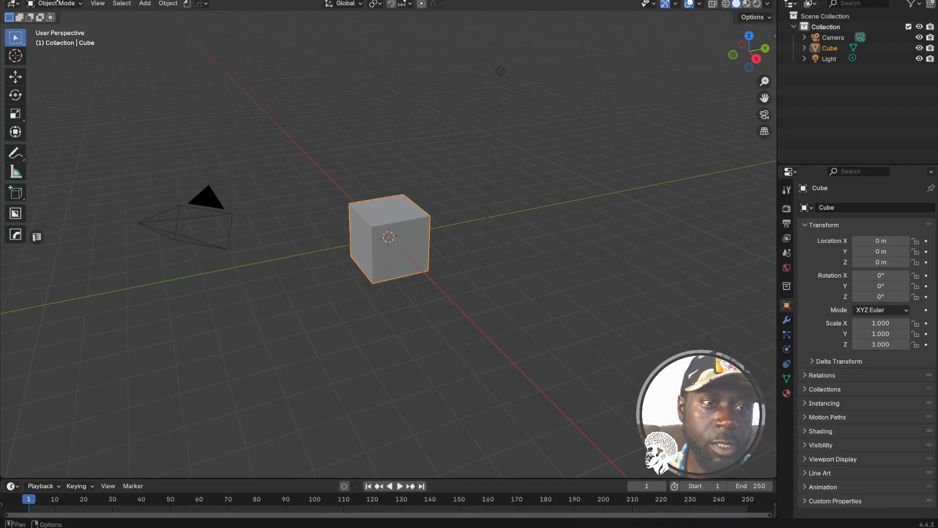
# Install the A.N.T.Landscape extension through the preferences and expand its details.
pyautogui.click(49, 0)
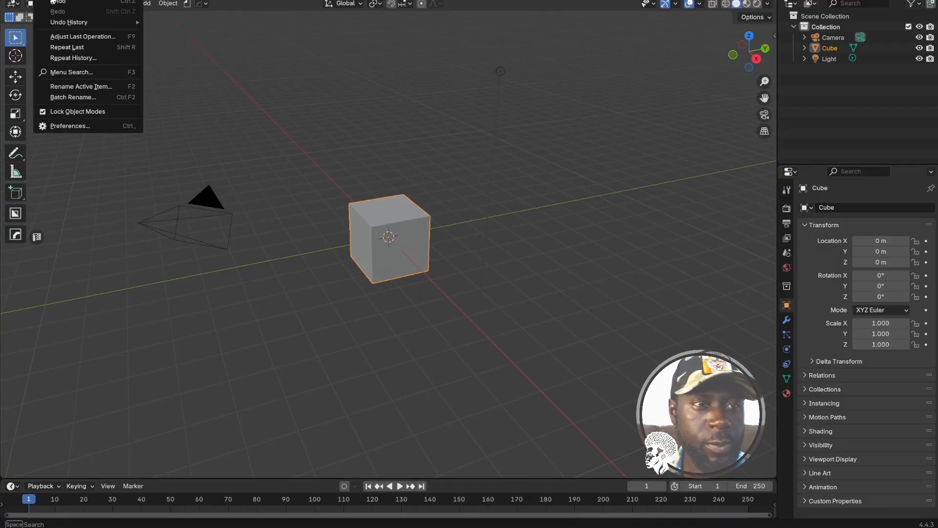
pyautogui.click(76, 127)
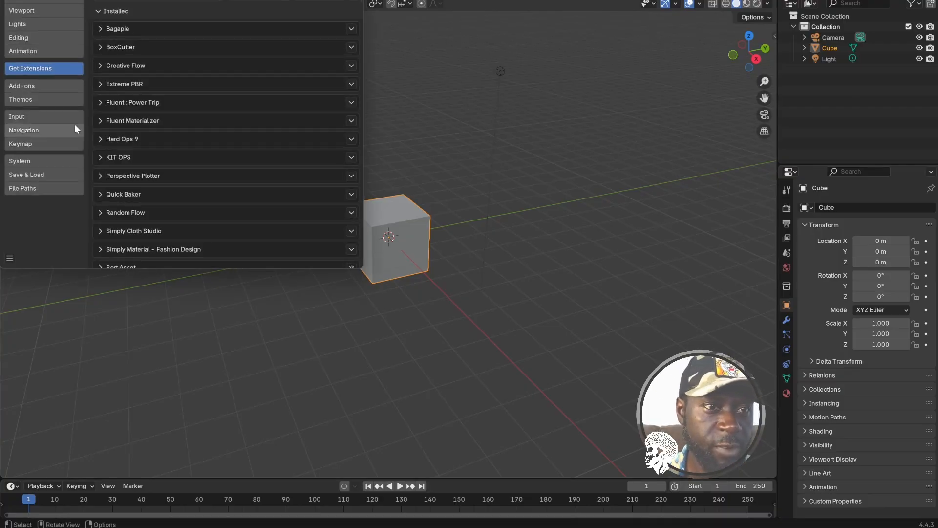
pyautogui.click(27, 82)
pyautogui.click(28, 69)
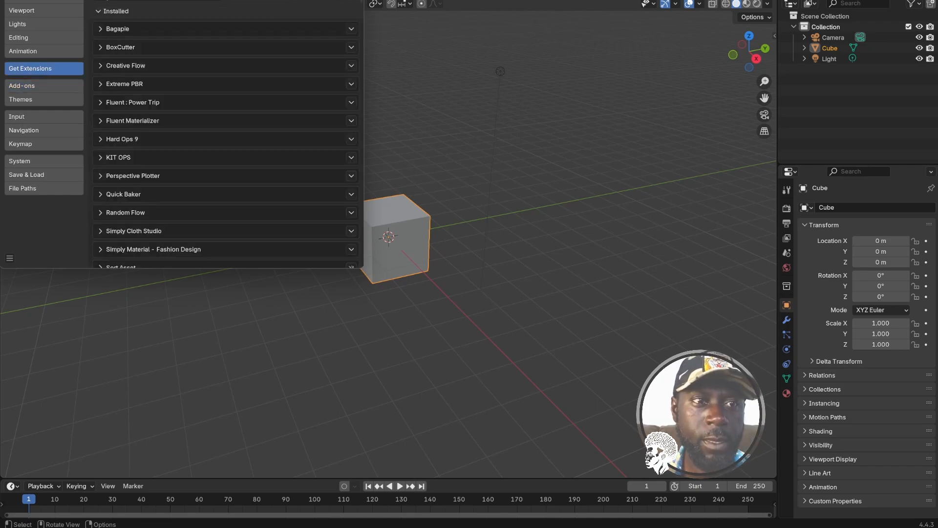
pyautogui.click(117, 10)
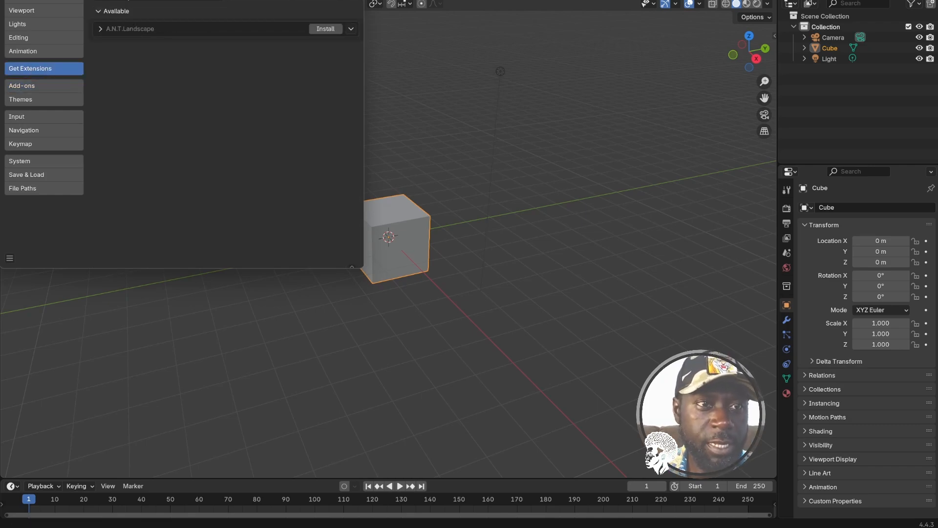
pyautogui.click(325, 29)
pyautogui.click(99, 29)
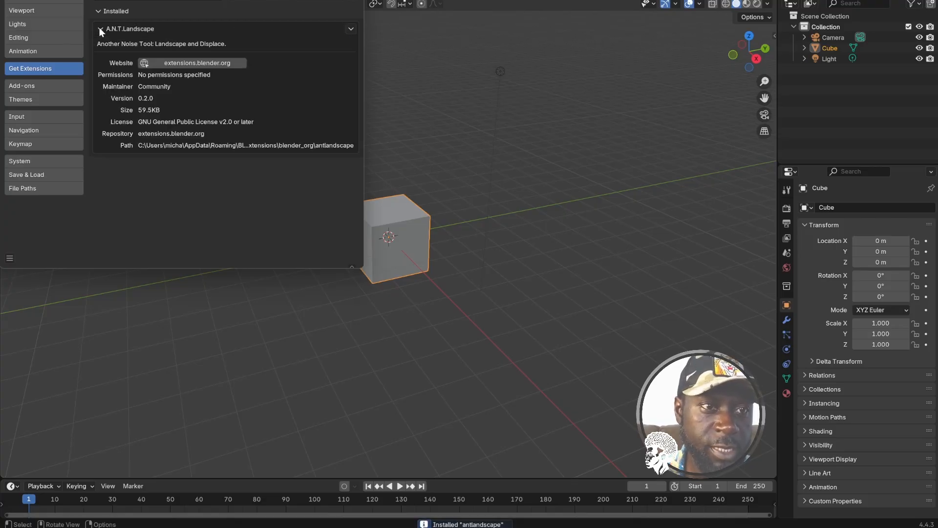
# Search the add-ons for "node" and check that Node Wrangler is enabled, looking over its details.
pyautogui.click(44, 82)
pyautogui.click(43, 69)
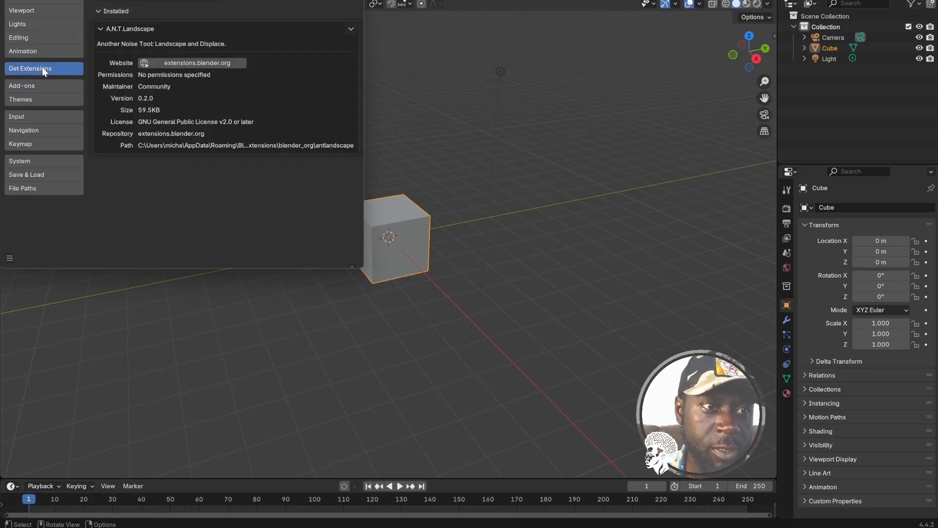
pyautogui.click(34, 86)
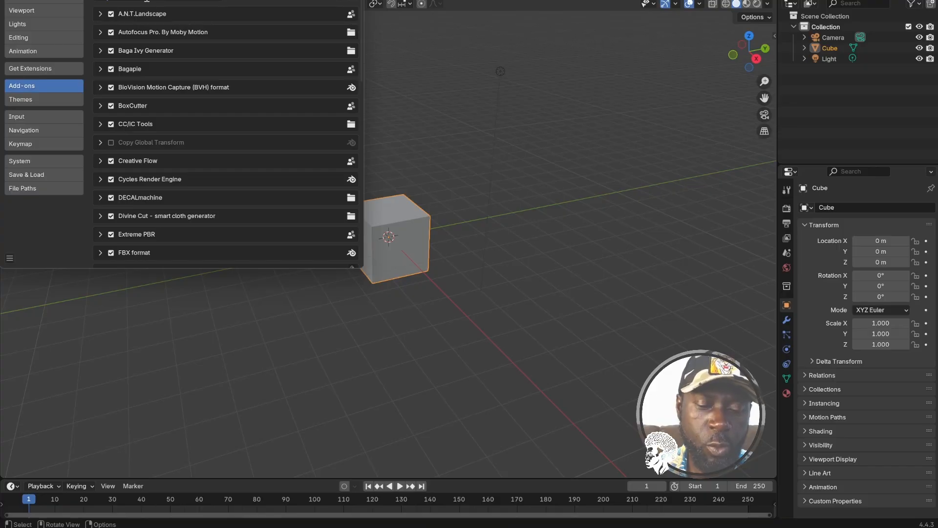
pyautogui.write('node')
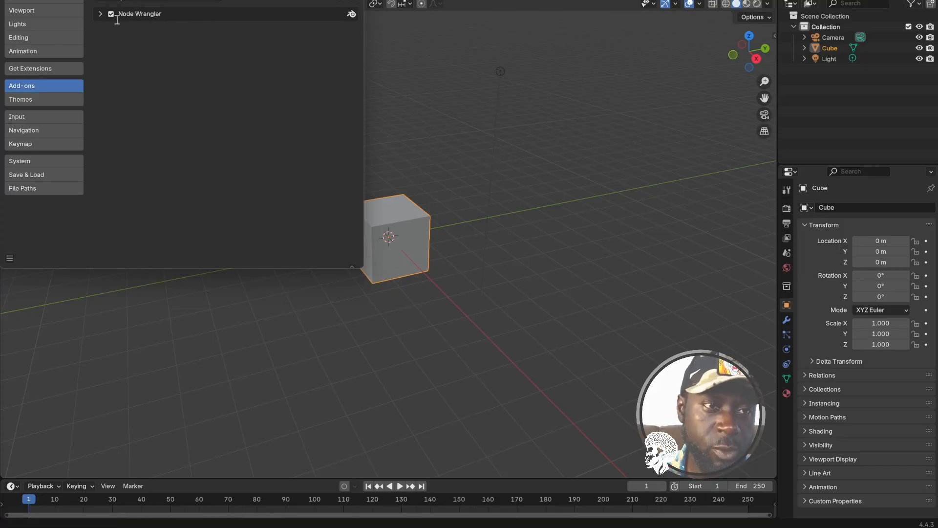
pyautogui.click(101, 15)
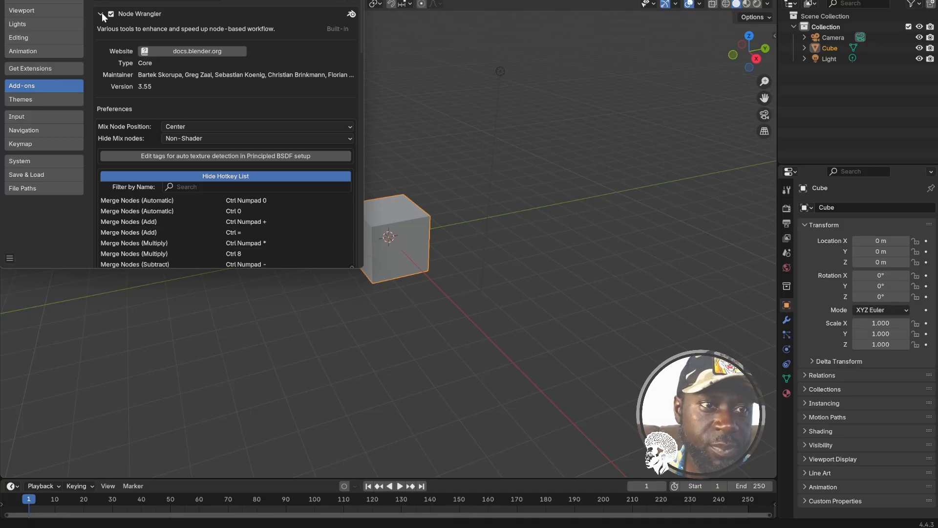
pyautogui.click(101, 14)
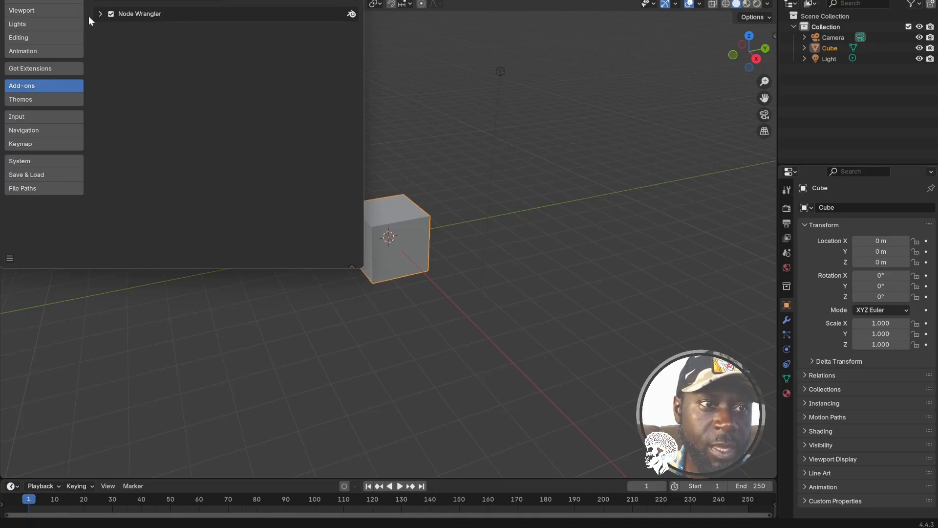
# Save the preferences and close their window.
pyautogui.click(9, 261)
pyautogui.click(49, 227)
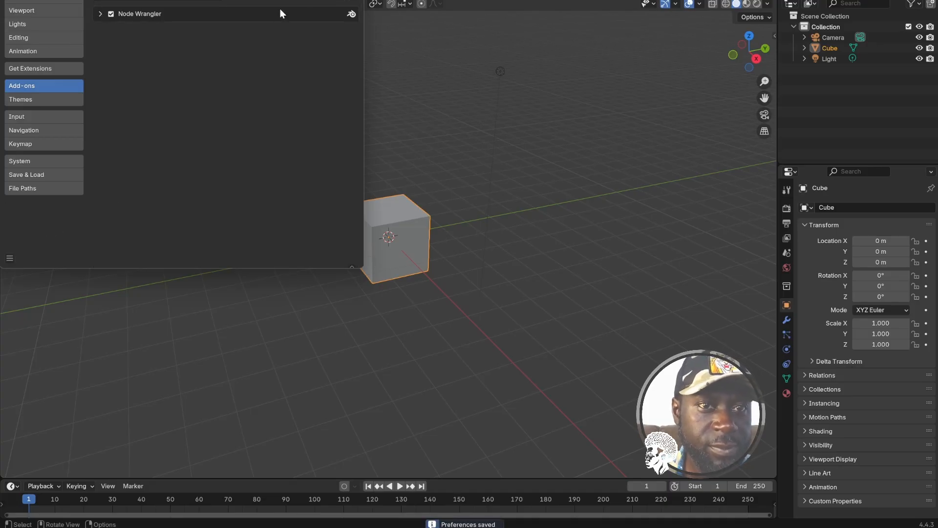
pyautogui.click(353, 0)
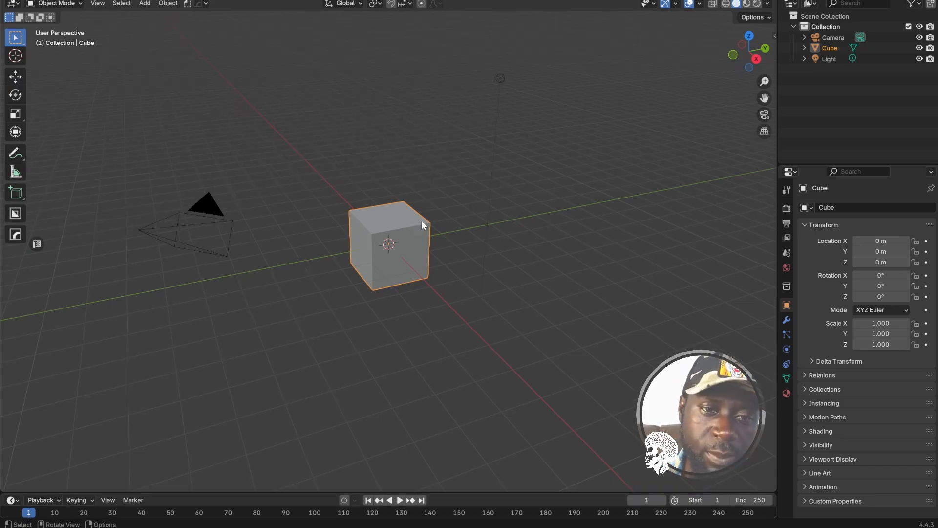
# Delete the default cube and add a plane mesh at the world origin.
pyautogui.click(417, 225)
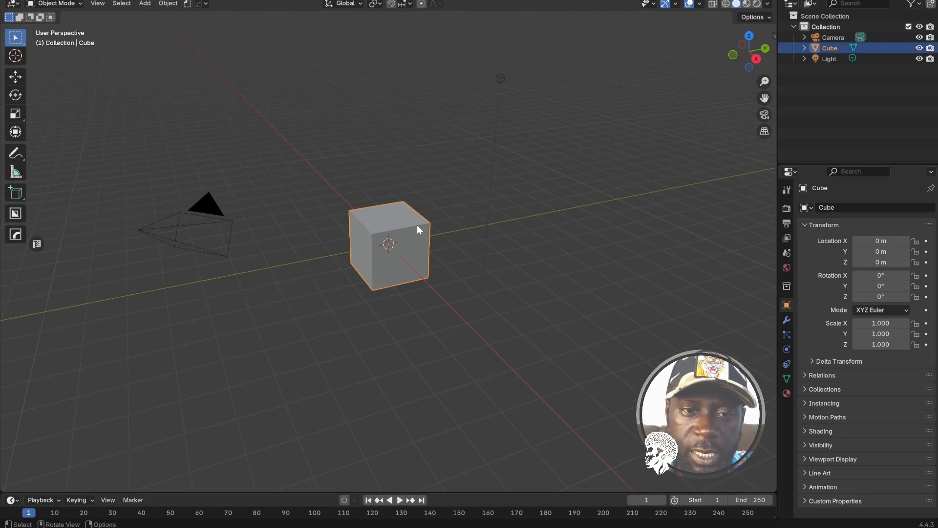
pyautogui.press('Delete')
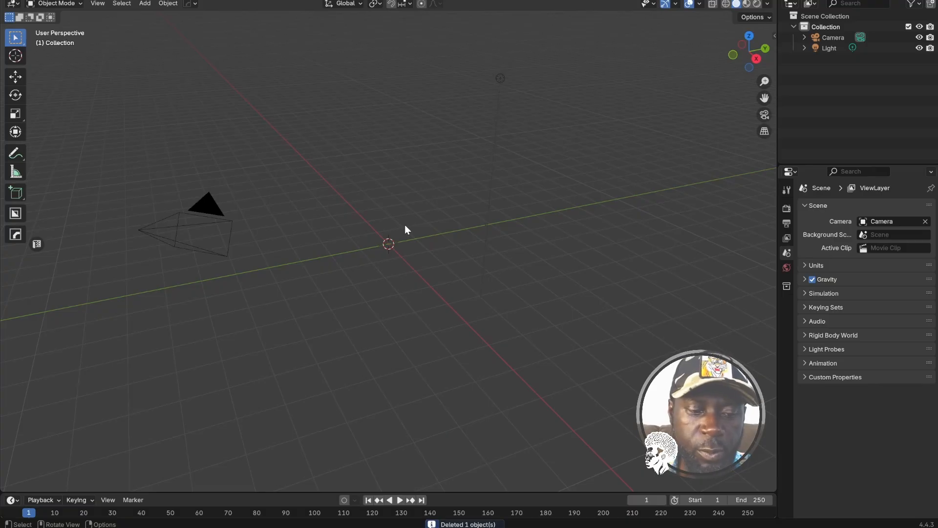
pyautogui.hotkey('shift', 'a')
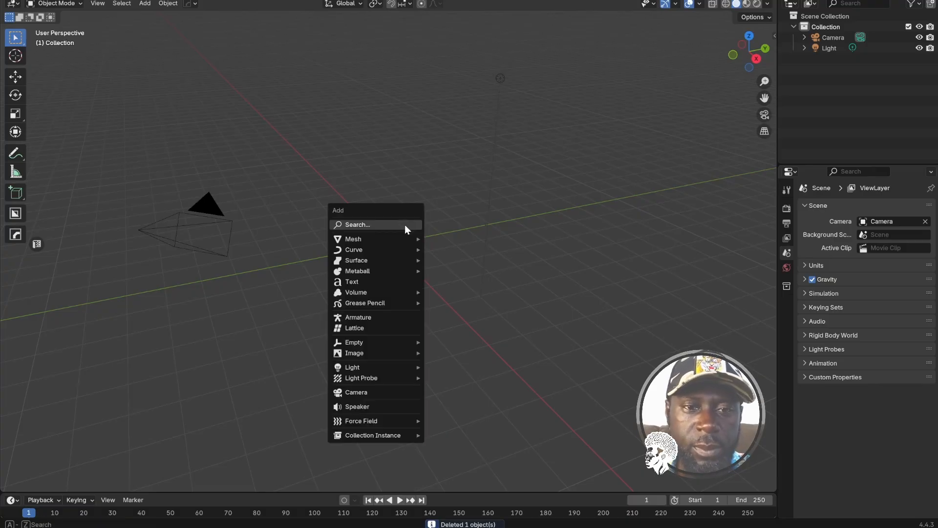
pyautogui.moveTo(400, 242)
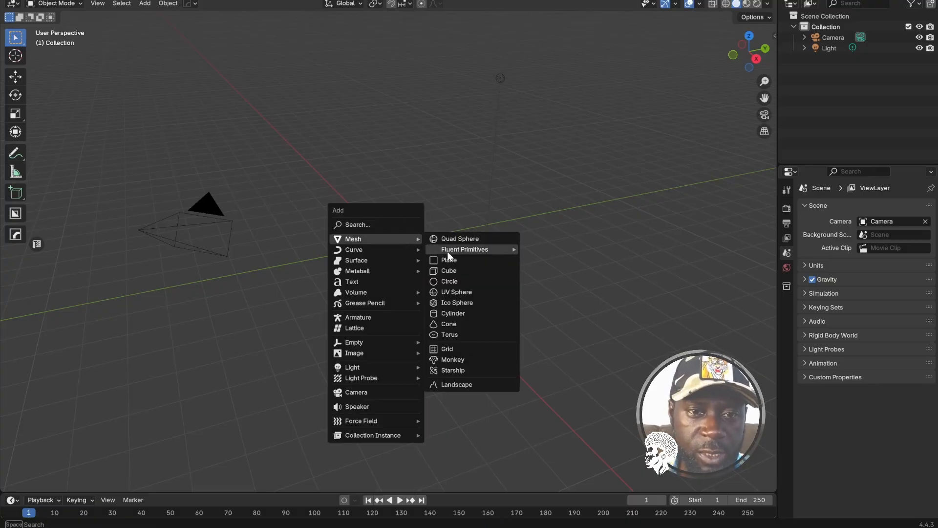
pyautogui.click(481, 251)
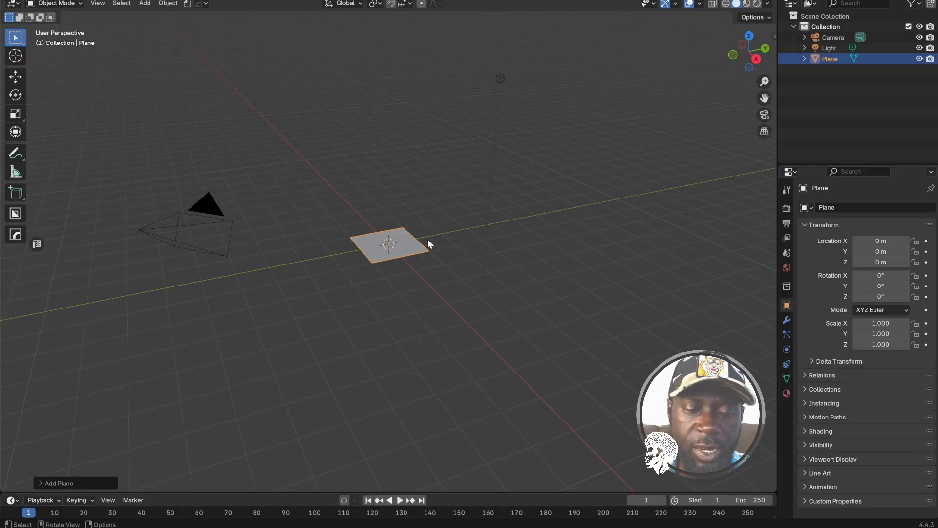
# Scale the plane uniformly by a factor of 10 and turn on the viewport's wireframe overlay.
pyautogui.press('s')
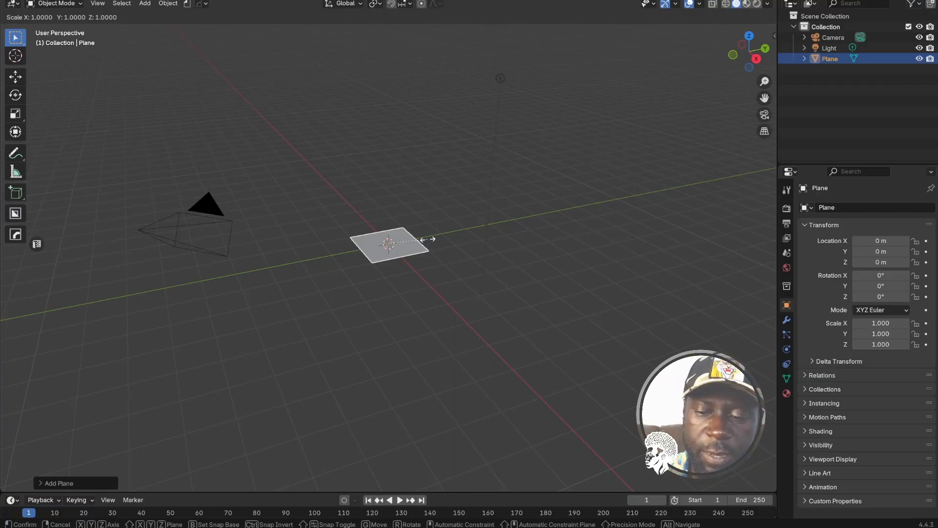
pyautogui.write('10')
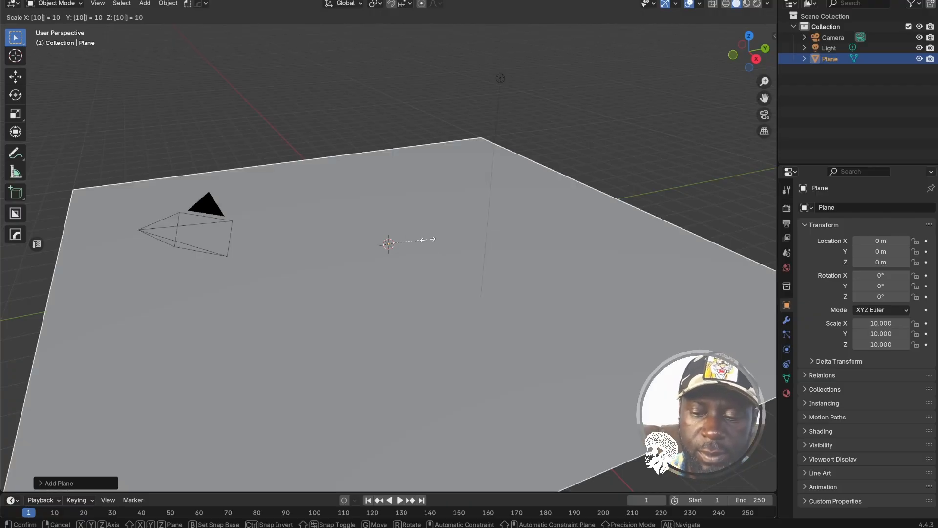
pyautogui.press('Return')
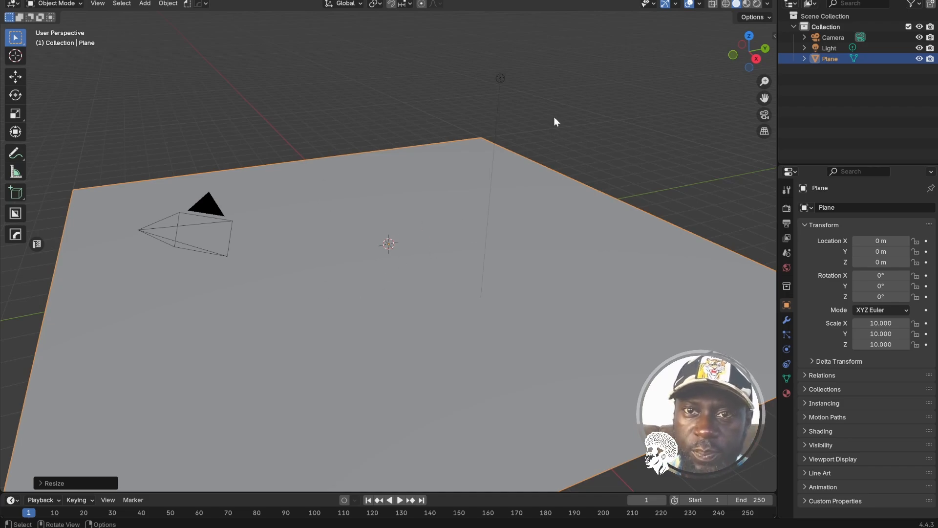
pyautogui.click(699, 3)
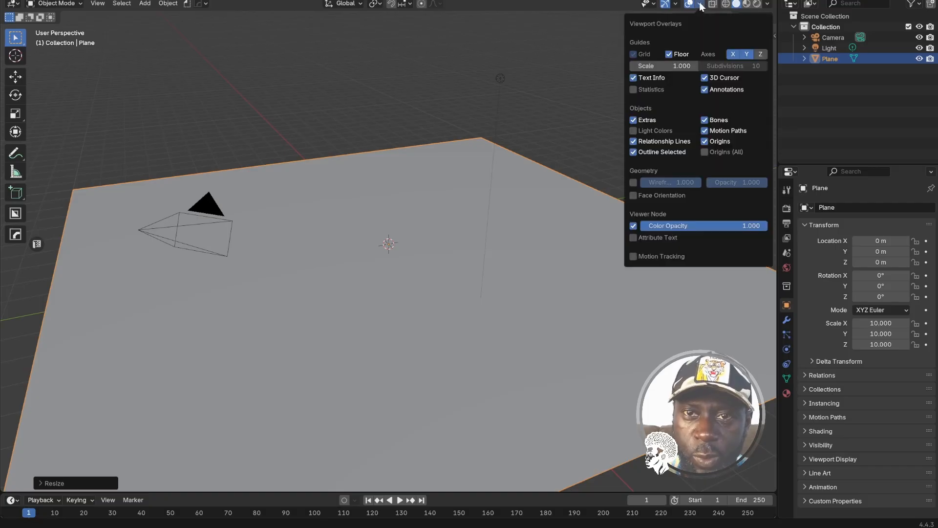
pyautogui.click(634, 183)
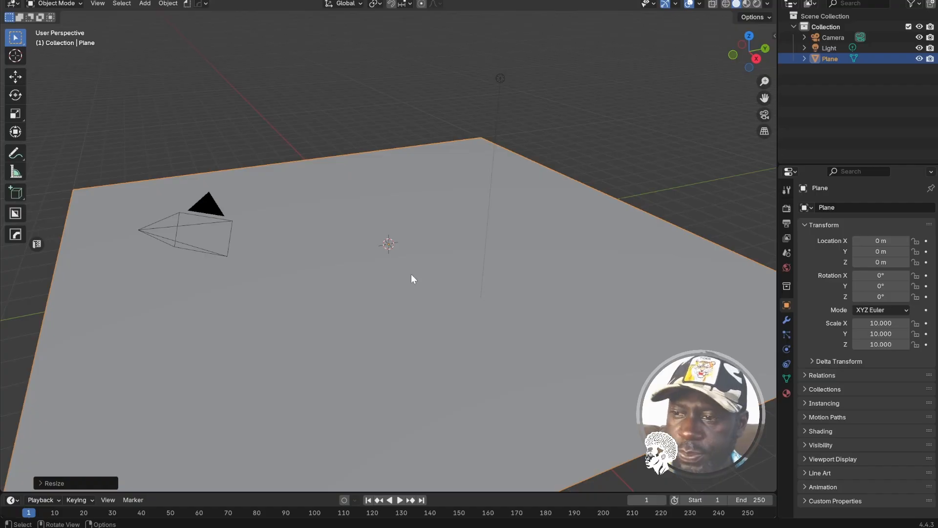
# Add a Subdivision Surface modifier to the plane with 6 viewport levels and 8 render levels.
pyautogui.click(786, 321)
pyautogui.click(832, 207)
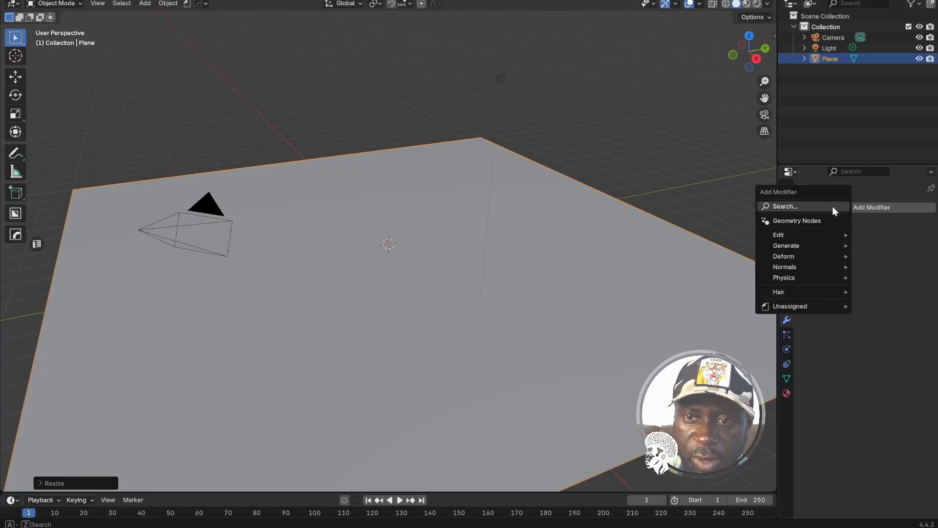
pyautogui.write('subd')
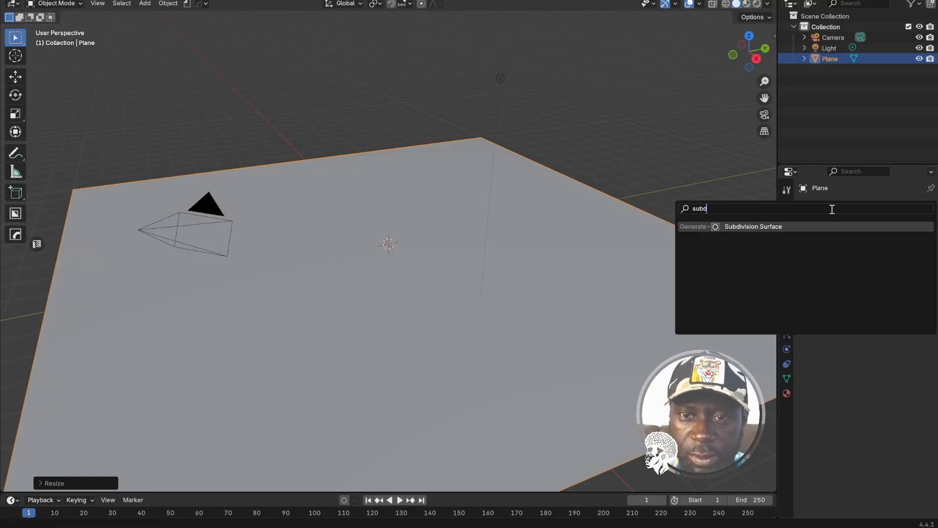
pyautogui.click(787, 226)
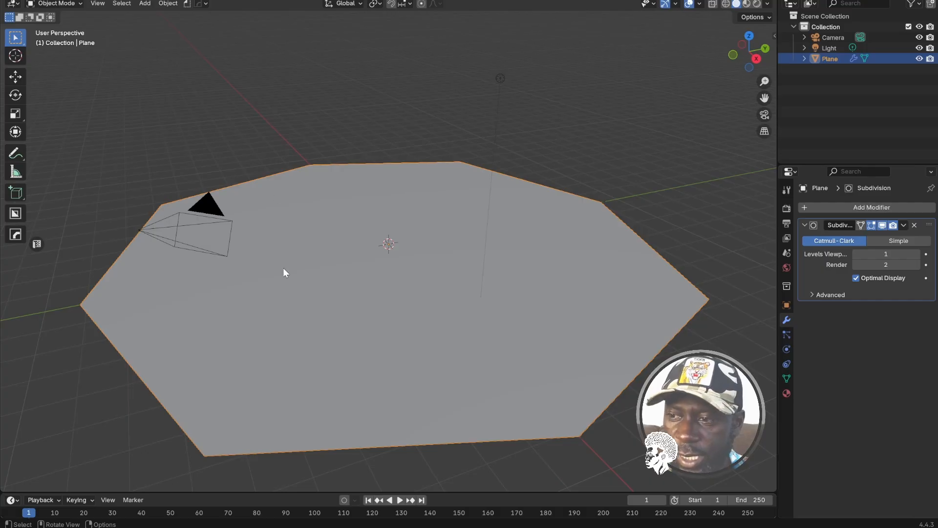
pyautogui.click(876, 254)
pyautogui.write('6')
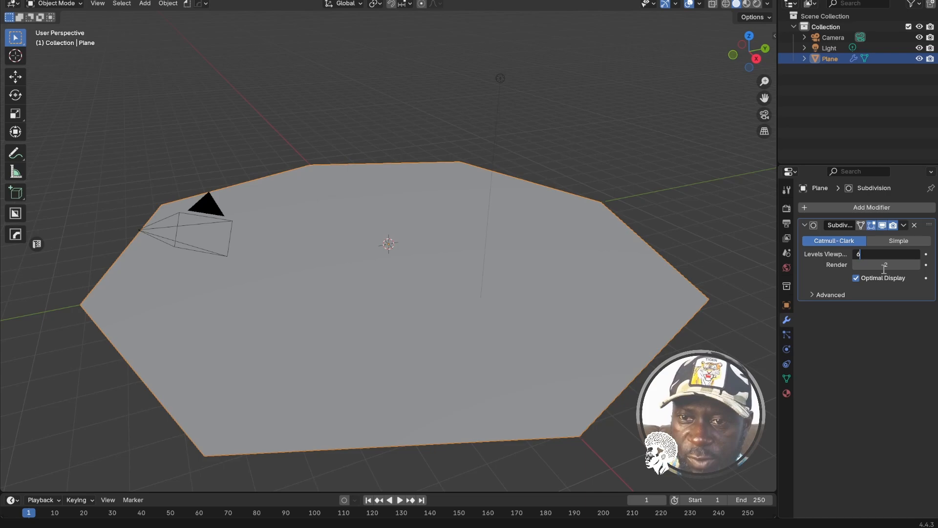
pyautogui.press('Return')
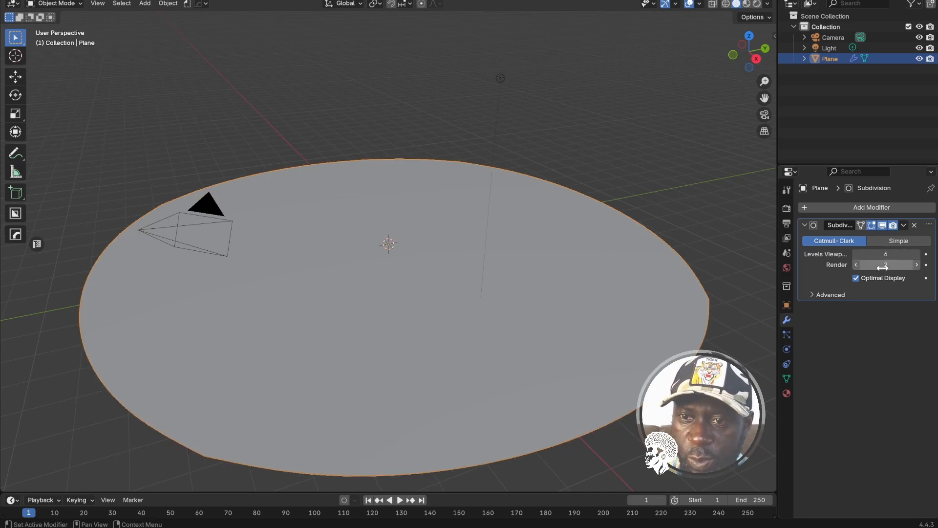
pyautogui.click(884, 266)
pyautogui.write('8')
pyautogui.press('Return')
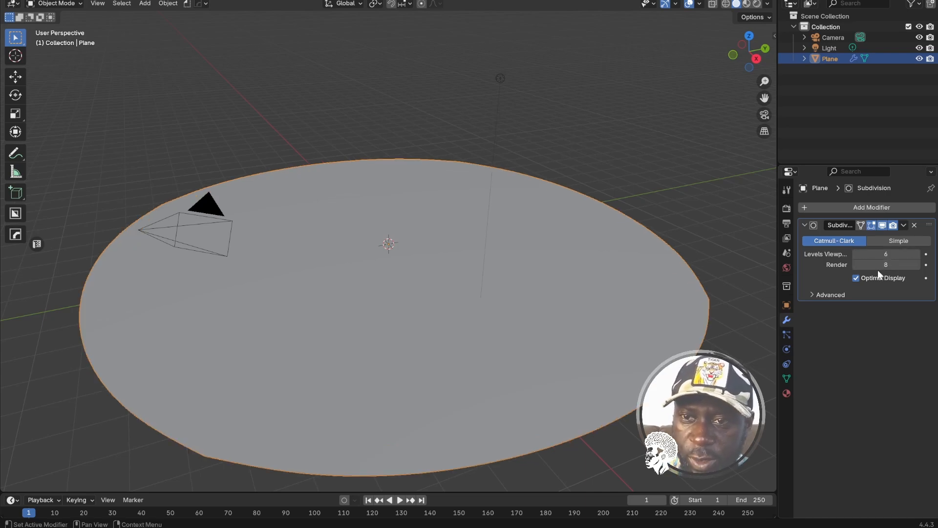
# Switch the plane's subdivision type to Simple and apply the modifier.
pyautogui.click(889, 243)
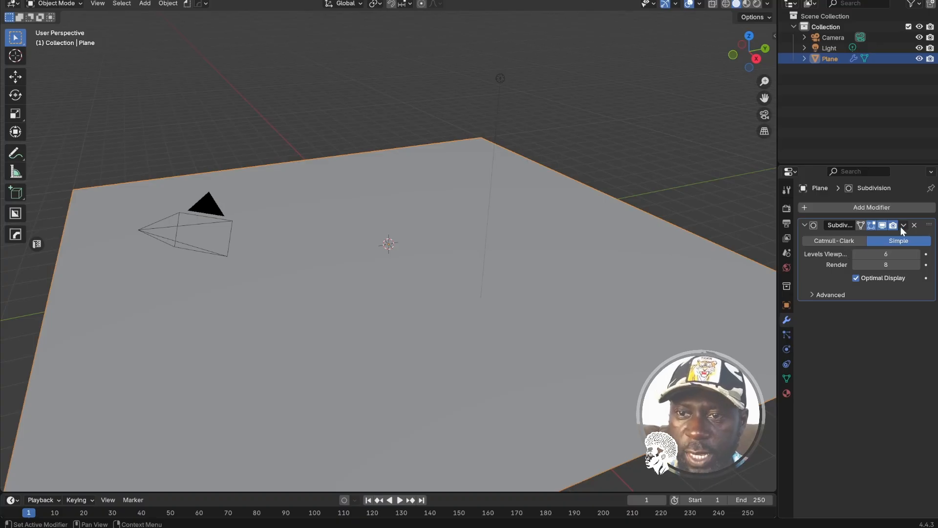
pyautogui.click(903, 225)
pyautogui.click(877, 238)
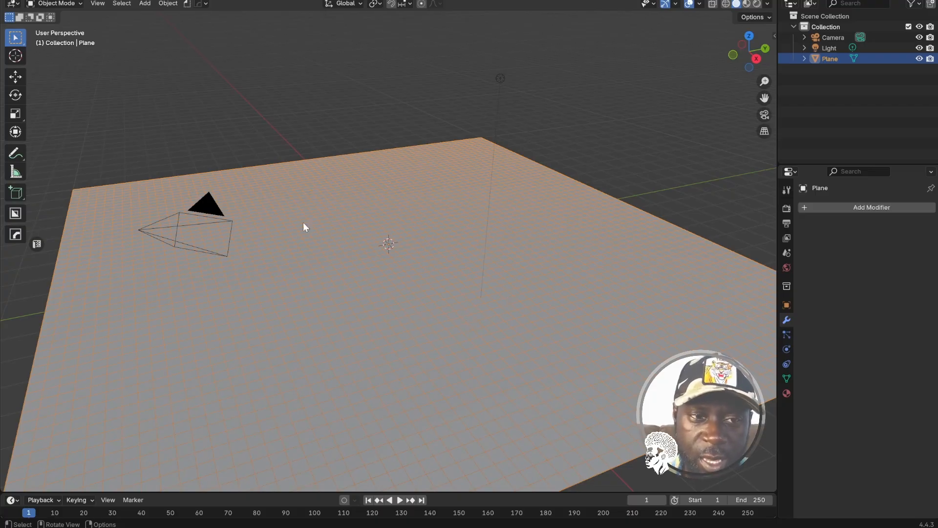
# Delete the camera from the scene and shade the plane smooth.
pyautogui.click(162, 227)
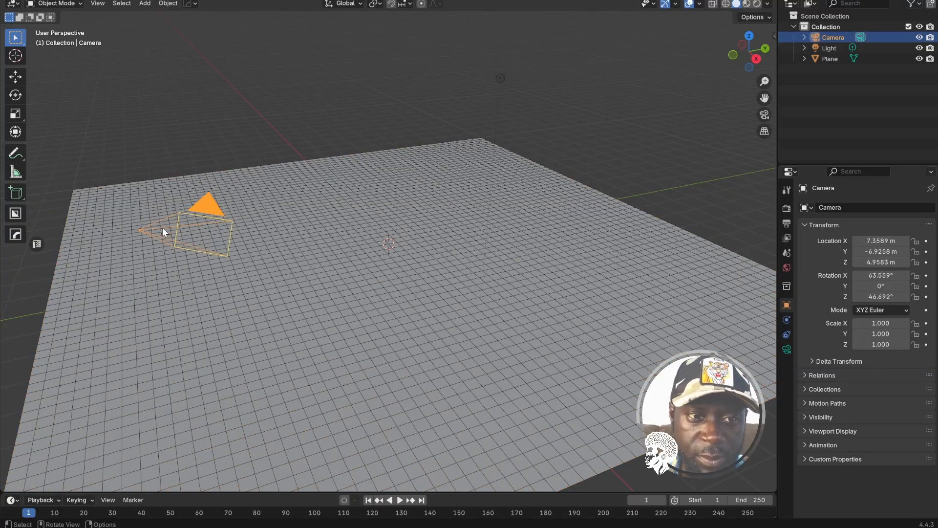
pyautogui.press('Delete')
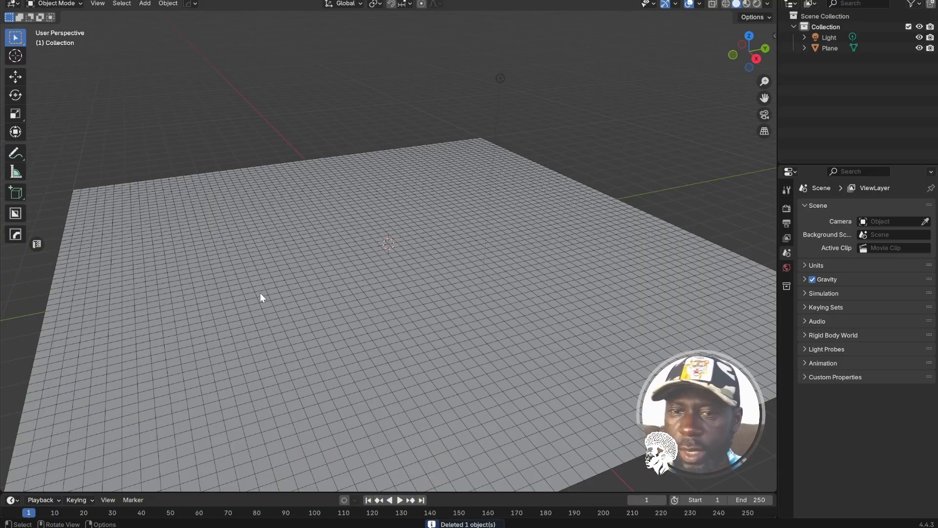
pyautogui.rightClick(275, 285)
pyautogui.moveTo(275, 286)
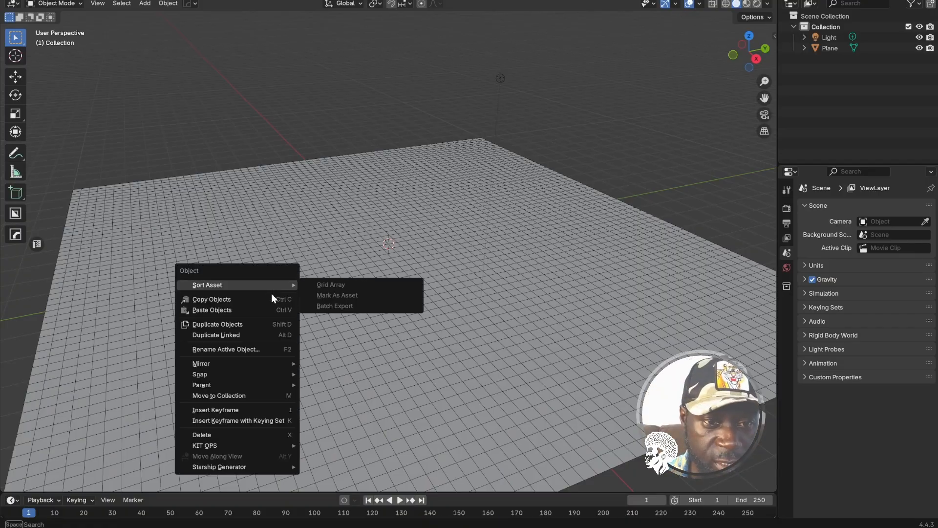
pyautogui.click(414, 265)
pyautogui.rightClick(413, 265)
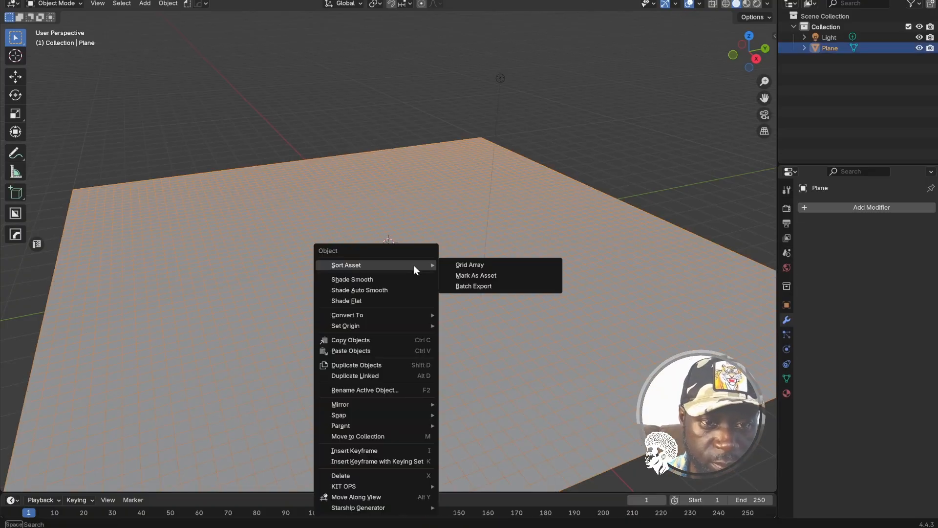
pyautogui.click(377, 282)
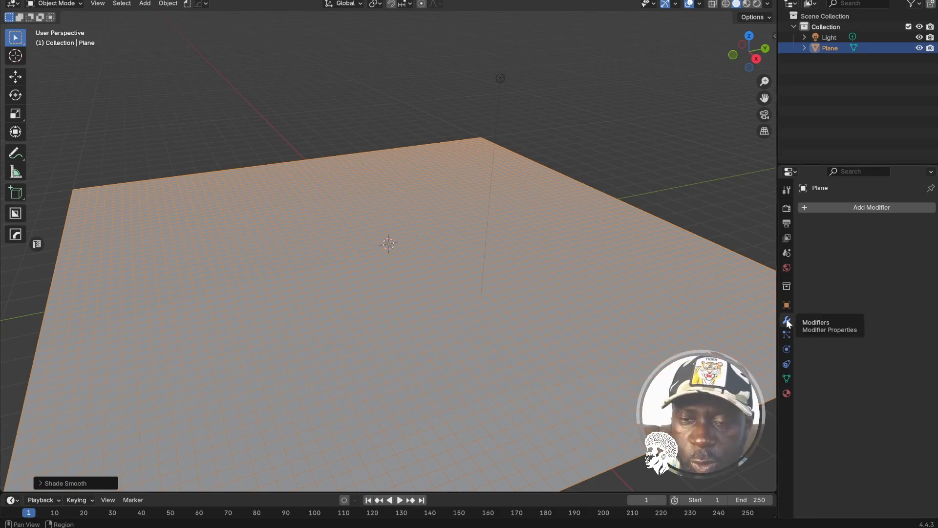
# Add a Displace modifier to the plane and rename it Heightmap.
pyautogui.click(834, 210)
pyautogui.write('dis')
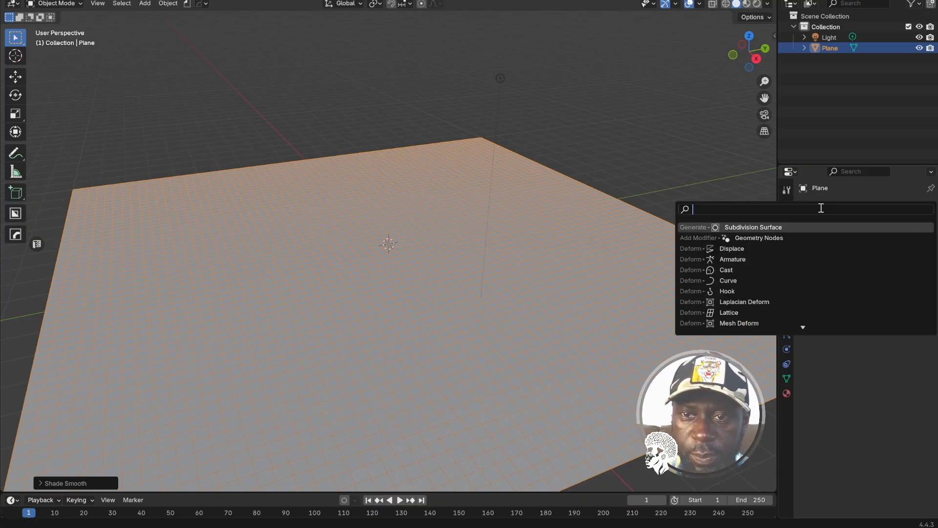
pyautogui.write('pl')
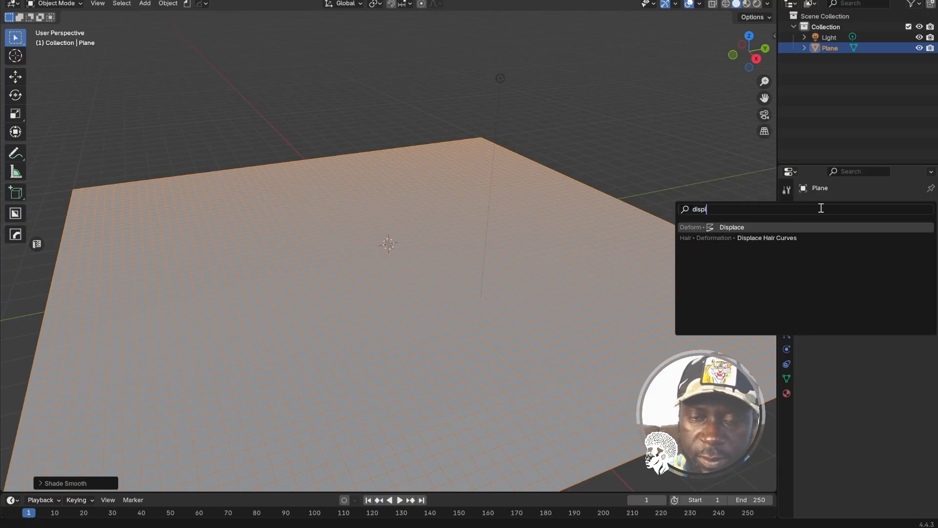
pyautogui.click(789, 227)
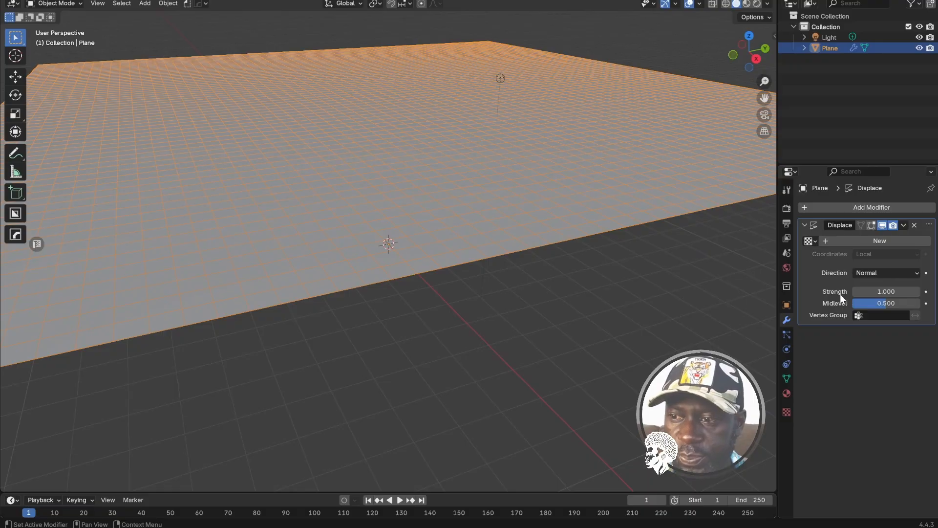
pyautogui.click(843, 226)
pyautogui.write('Heightmap')
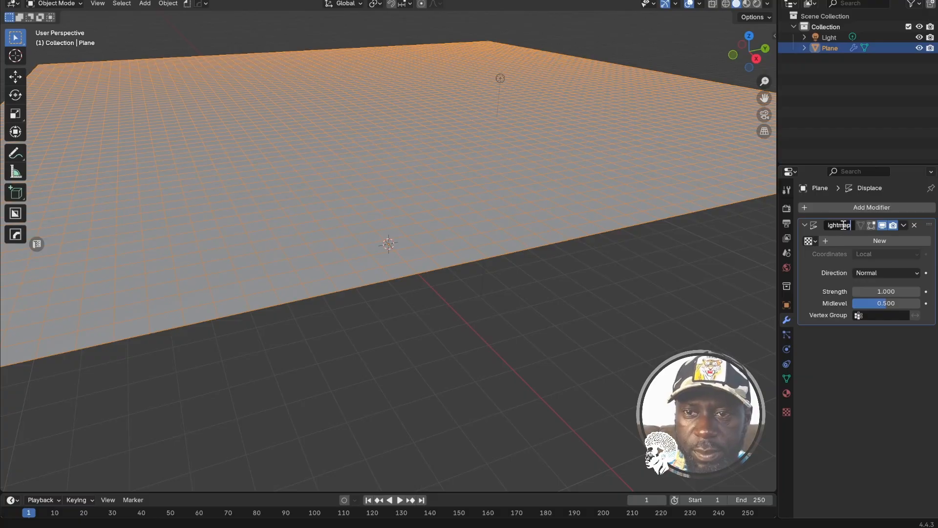
pyautogui.press('Return')
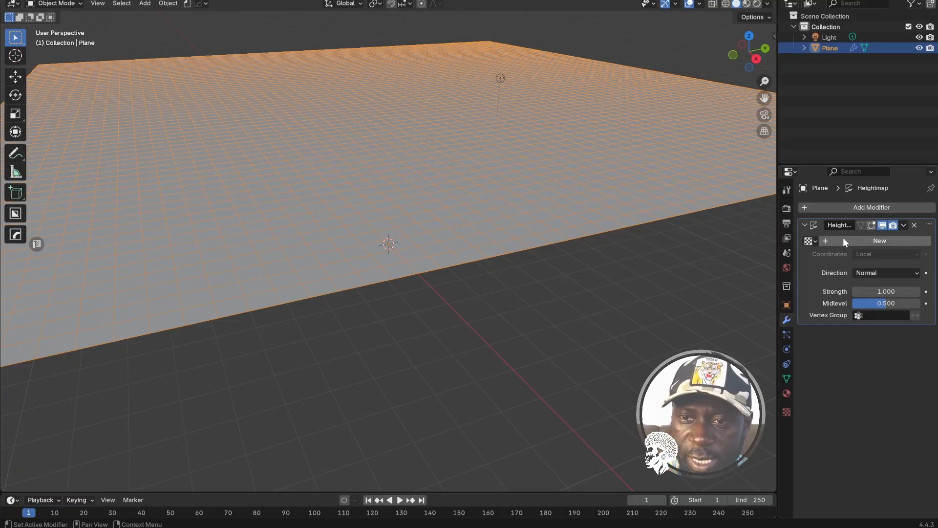
# Create a new texture for the Heightmap modifier and select the sand dunes height map in the heightmap folder as its image.
pyautogui.click(846, 242)
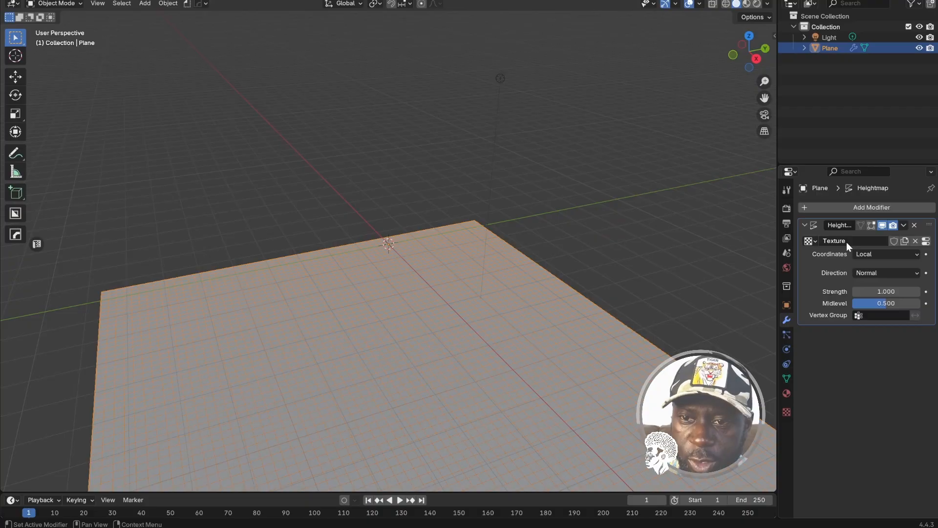
pyautogui.click(787, 412)
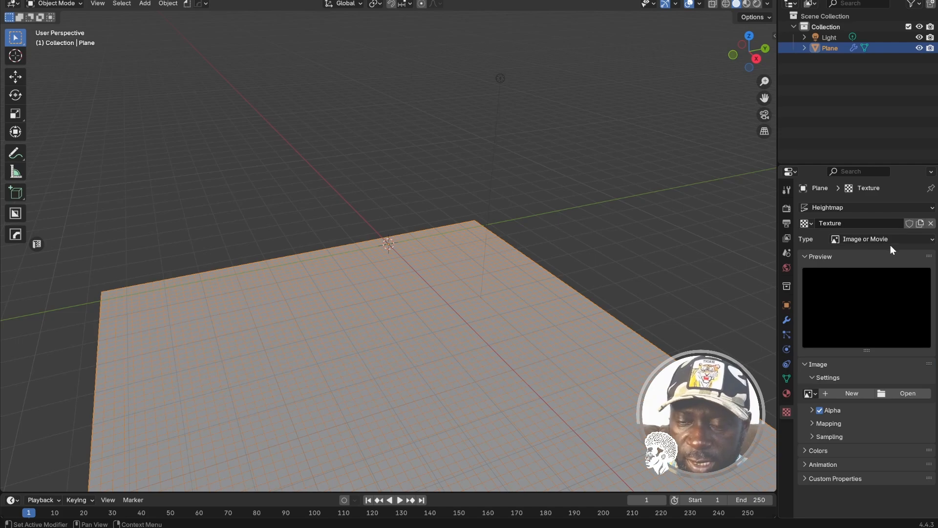
pyautogui.click(887, 394)
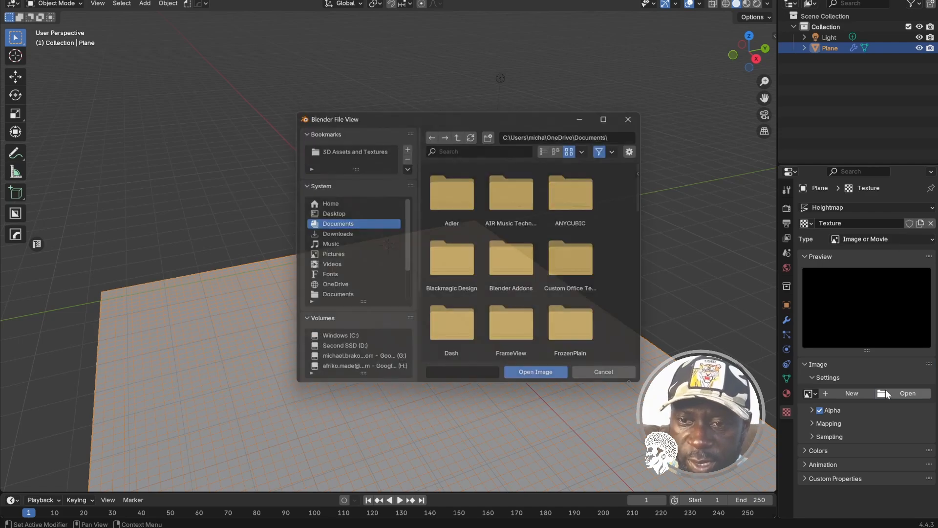
pyautogui.click(349, 147)
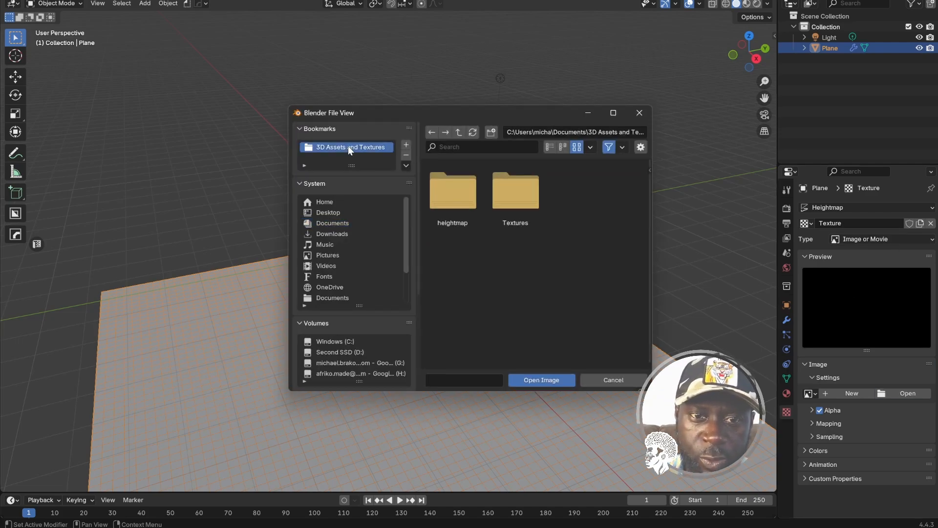
pyautogui.doubleClick(467, 192)
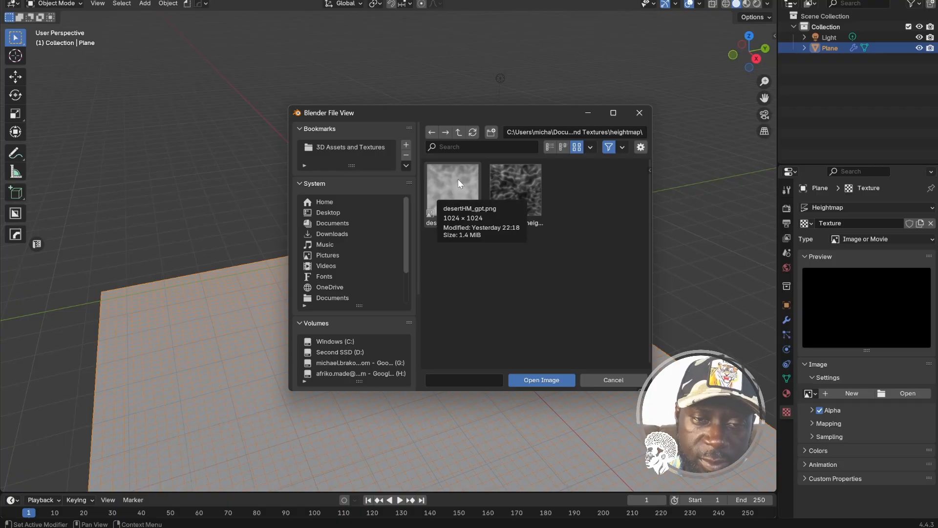
pyautogui.click(521, 195)
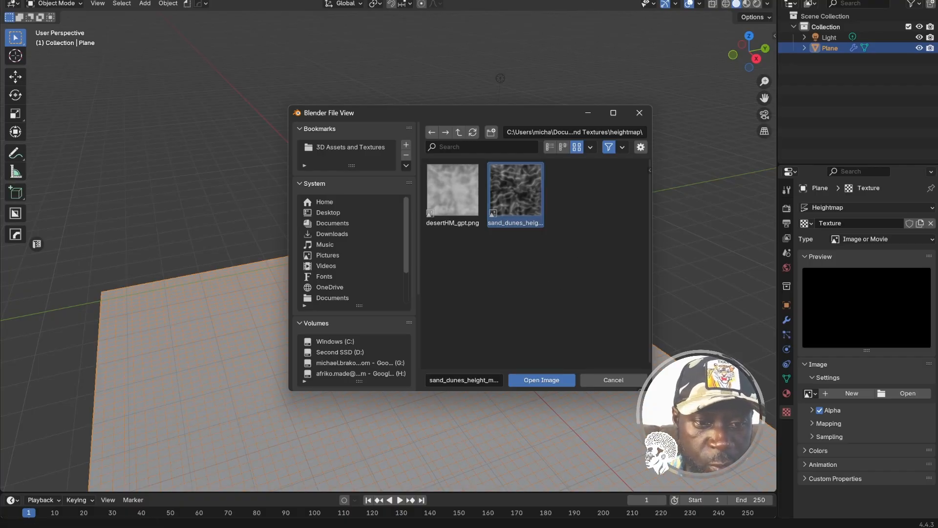
# Switch to the web browser, search Bing Images for "desert heightmap" and preview the seamless Sand Dunes Height Map.
pyautogui.hotkey('alt', 'Tab')
pyautogui.moveTo(201, 57); pyautogui.dragTo(89, 60)
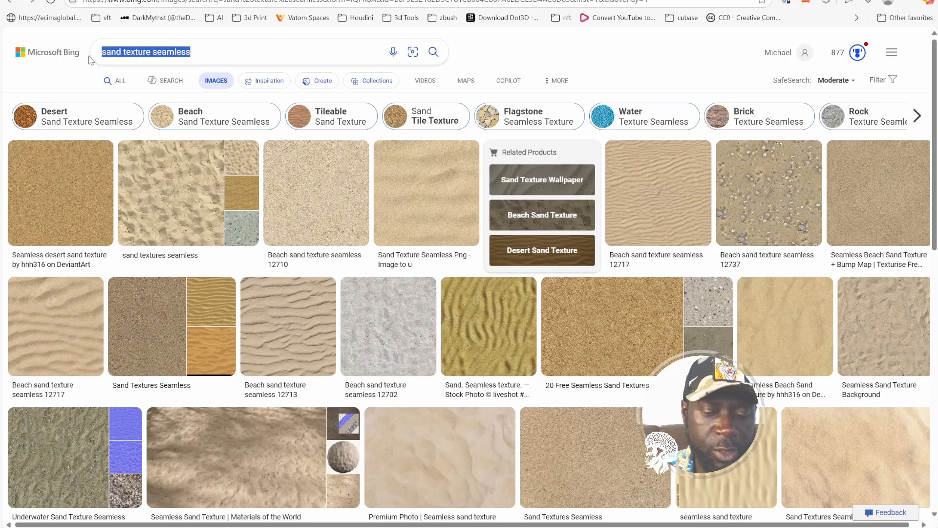
pyautogui.write('desert hei')
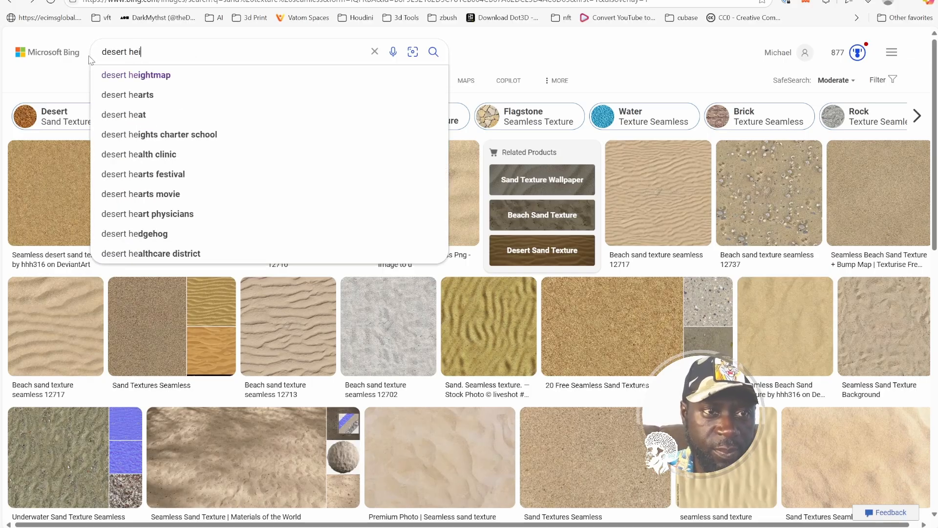
pyautogui.write('ghtmap')
pyautogui.press('Return')
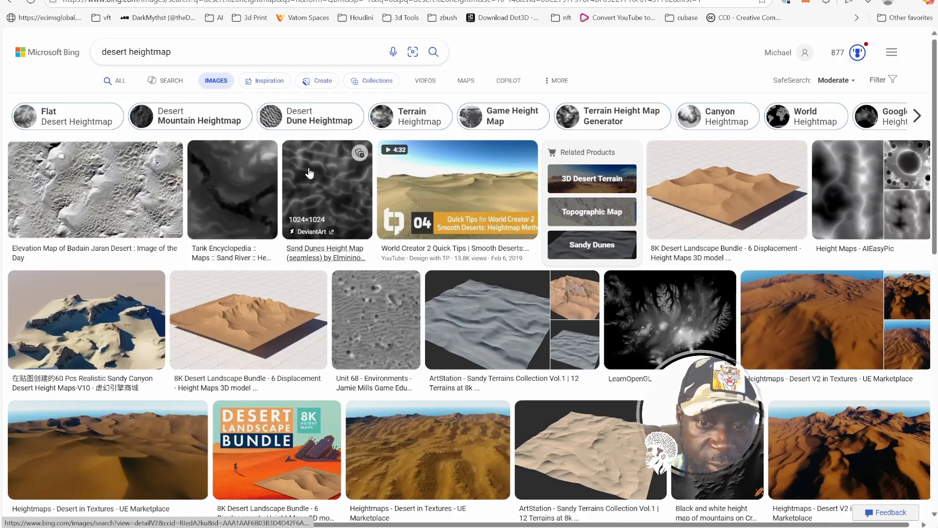
pyautogui.click(324, 169)
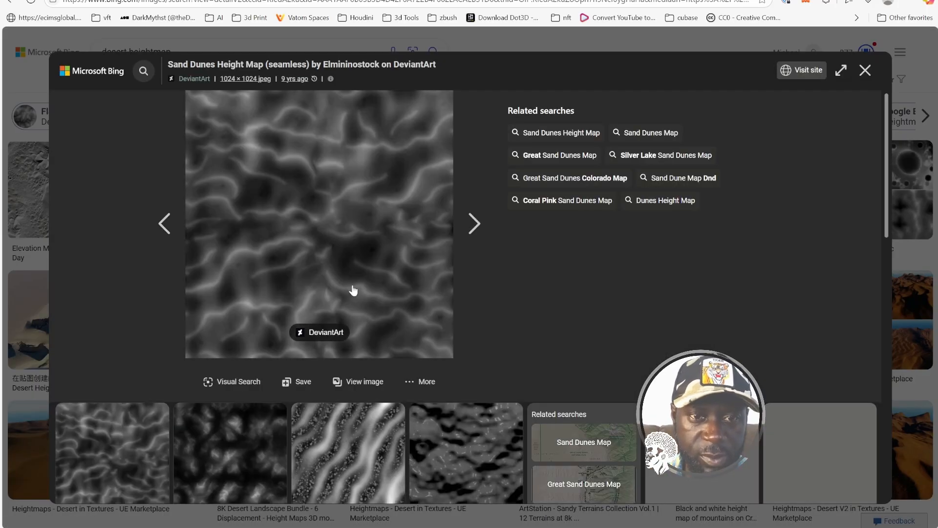
pyautogui.click(865, 71)
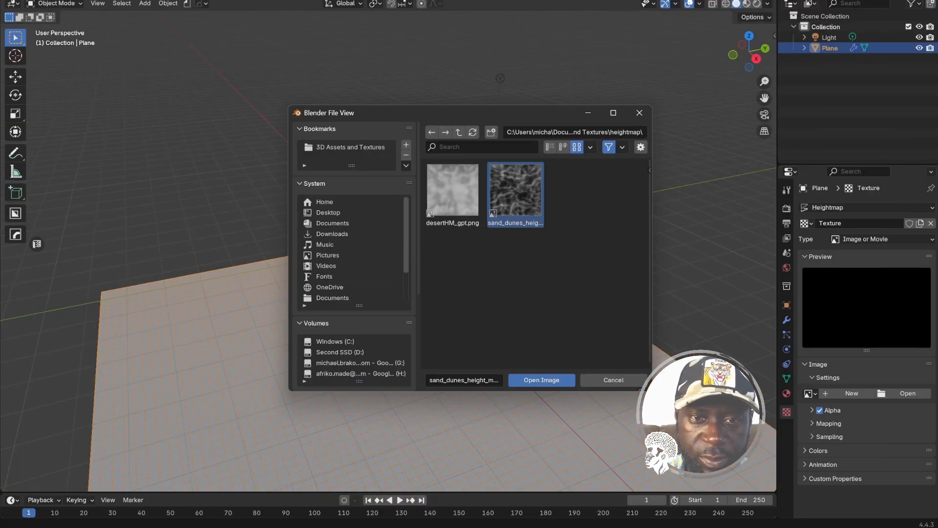
# Back in Blender, load the selected sand dunes height map into the texture and set its mapping extension to Clip.
pyautogui.click(543, 380)
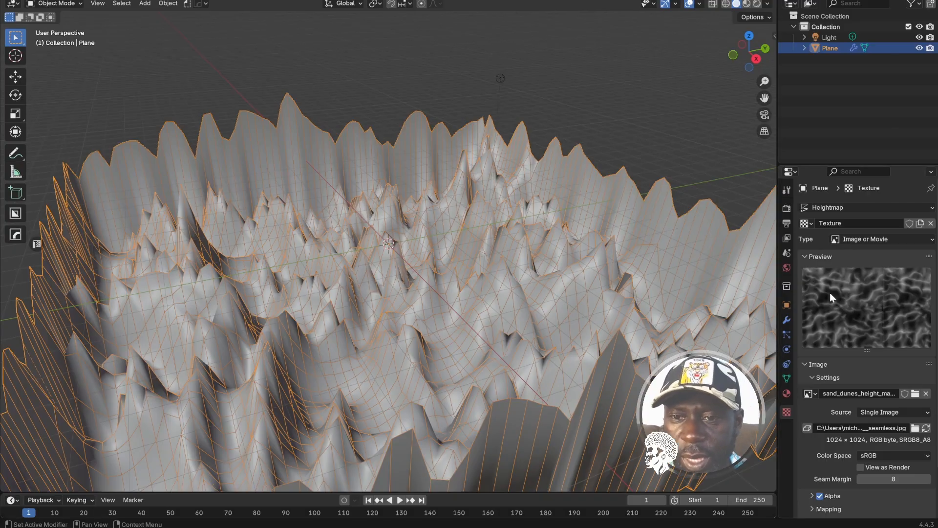
pyautogui.scroll(-1, 837, 380)
pyautogui.scroll(-1, 837, 380)
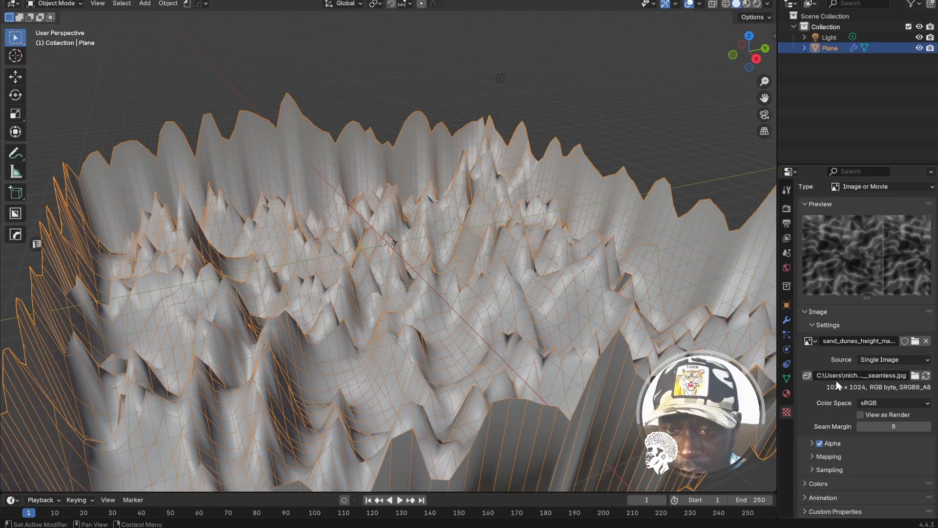
pyautogui.click(812, 456)
pyautogui.scroll(-4, 812, 454)
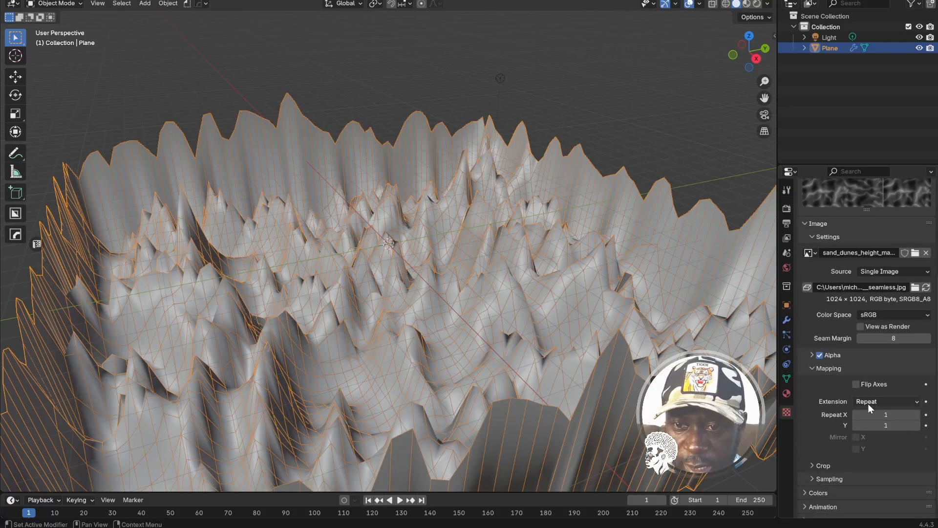
pyautogui.click(868, 402)
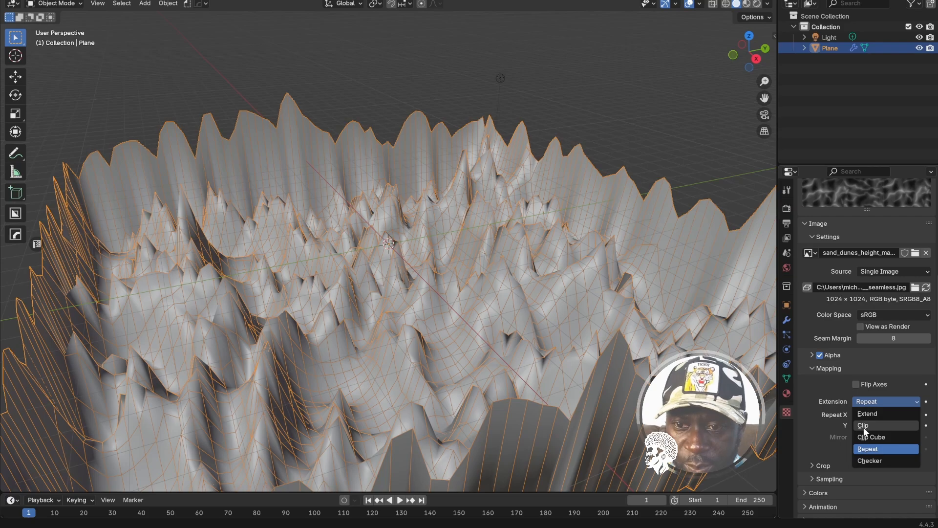
pyautogui.click(863, 425)
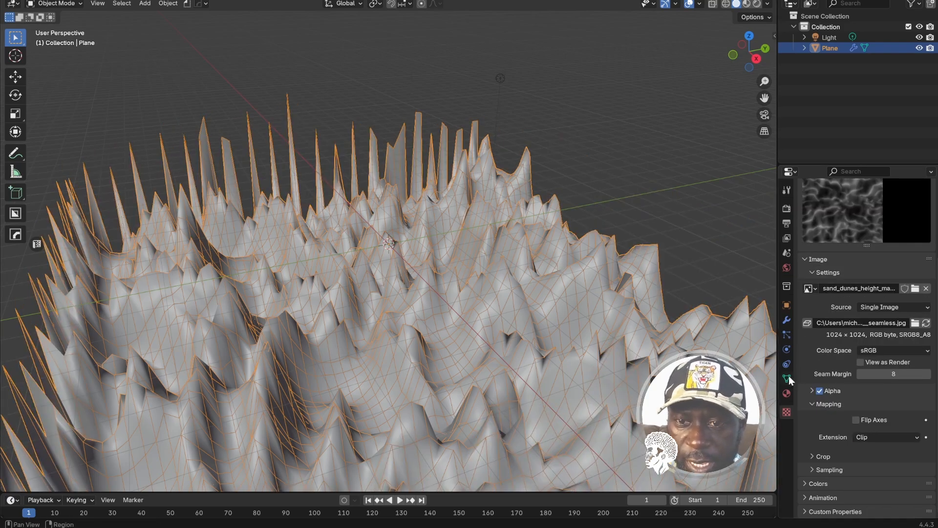
# Set the Heightmap modifier's strength to 0.125 and its midlevel to 1.
pyautogui.click(786, 320)
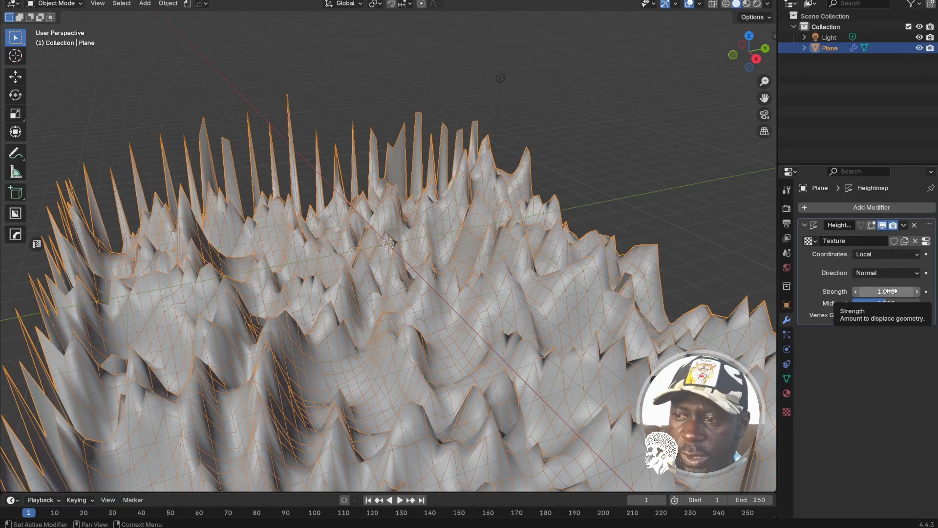
pyautogui.moveTo(889, 291)
pyautogui.mouseDown()
pyautogui.moveTo(855, 291)
pyautogui.moveTo(901, 291)
pyautogui.mouseUp()
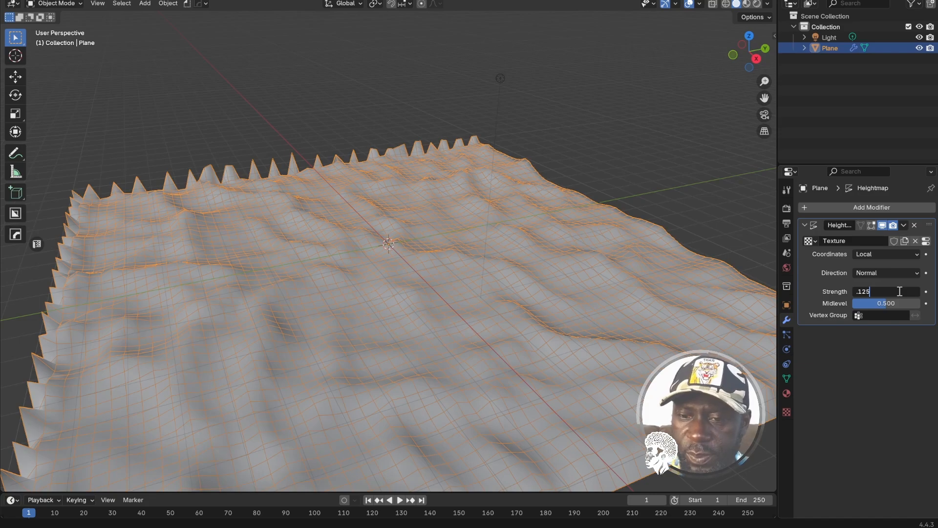
pyautogui.press('Return')
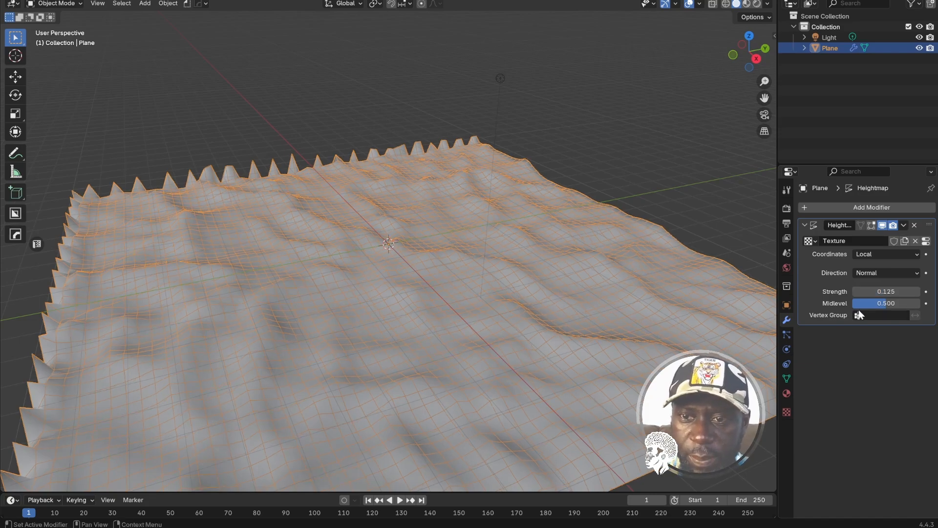
pyautogui.click(876, 302)
pyautogui.write('1')
pyautogui.press('Return')
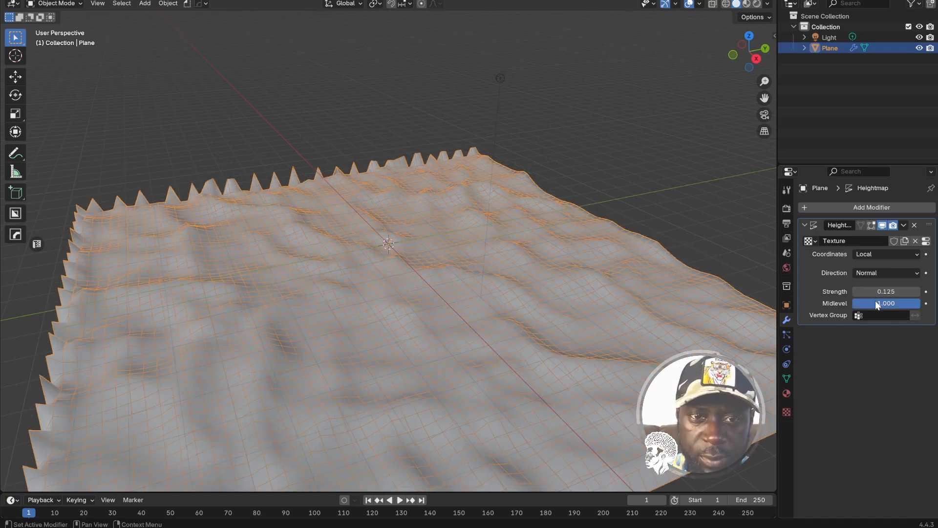
# Collapse the Heightmap modifier and add a Subdivision Surface modifier below it with 2 viewport levels.
pyautogui.moveTo(488, 342); pyautogui.dragTo(493, 318, button='middle')
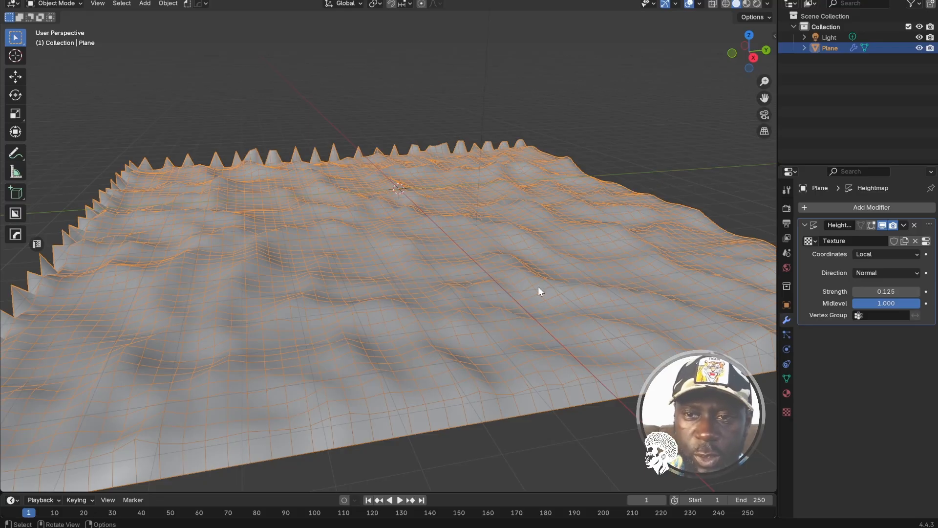
pyautogui.click(805, 225)
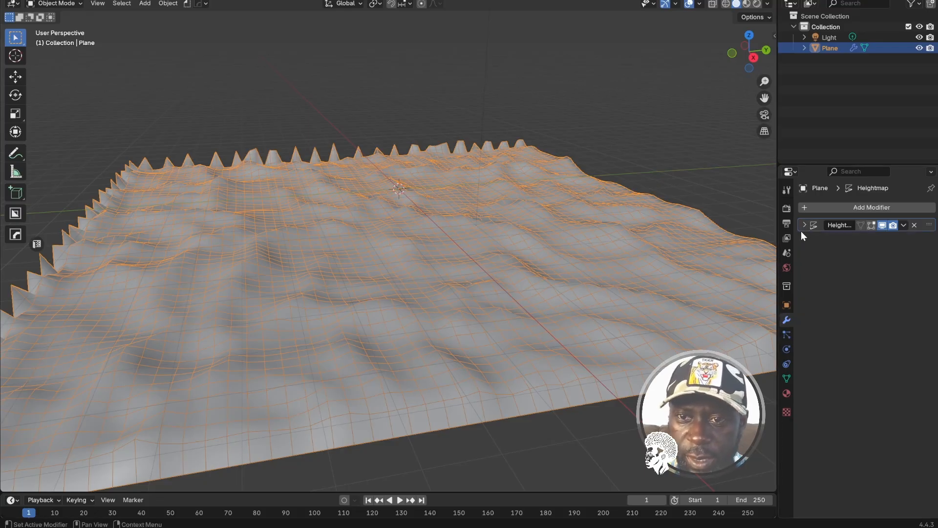
pyautogui.click(829, 207)
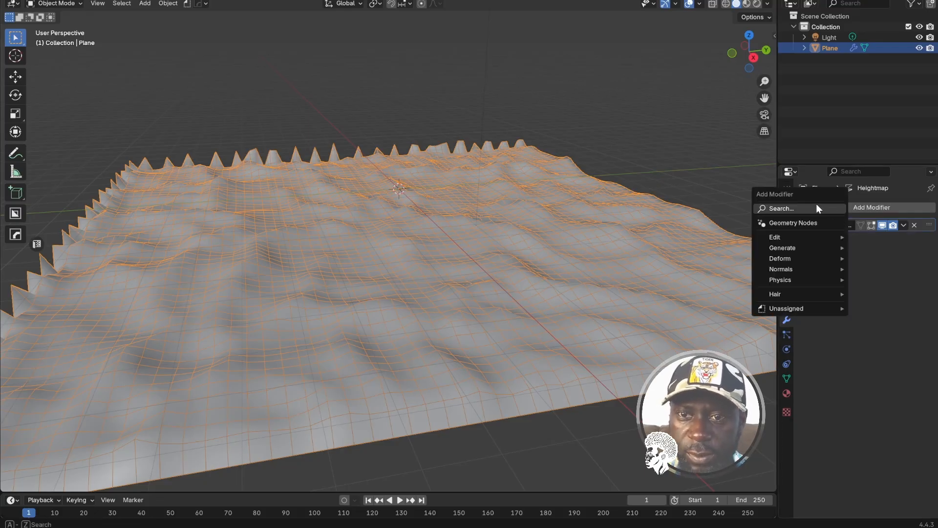
pyautogui.click(816, 206)
pyautogui.write('sub')
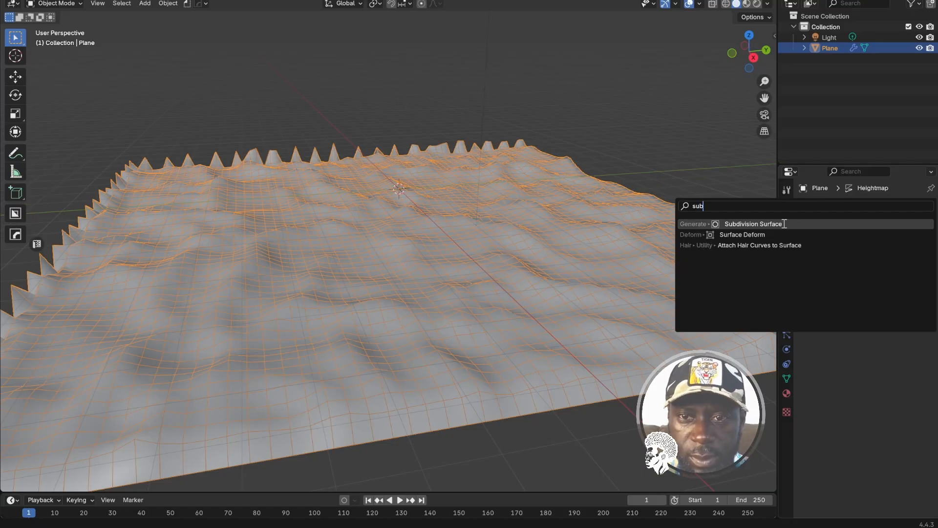
pyautogui.click(779, 224)
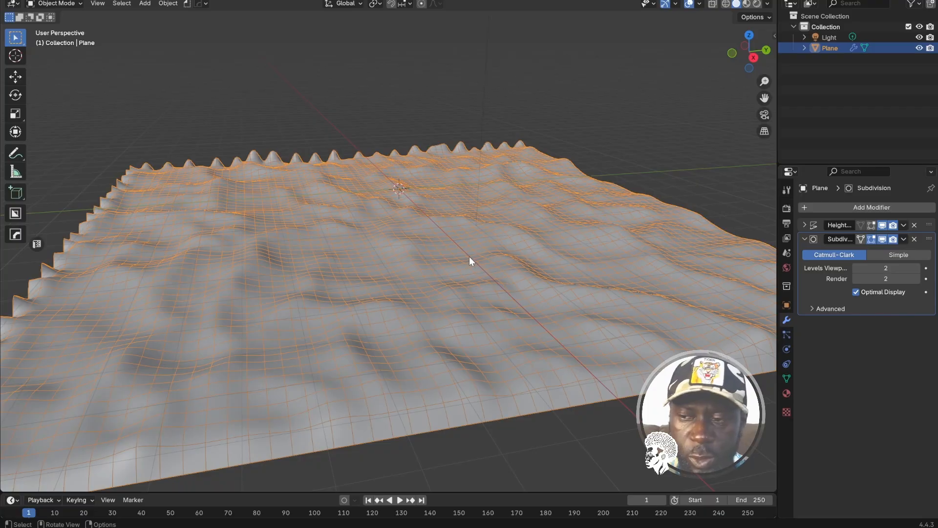
# Turn off the wireframe overlay in the viewport and deselect the plane to show its smooth surface.
pyautogui.moveTo(557, 271); pyautogui.dragTo(569, 281, button='middle')
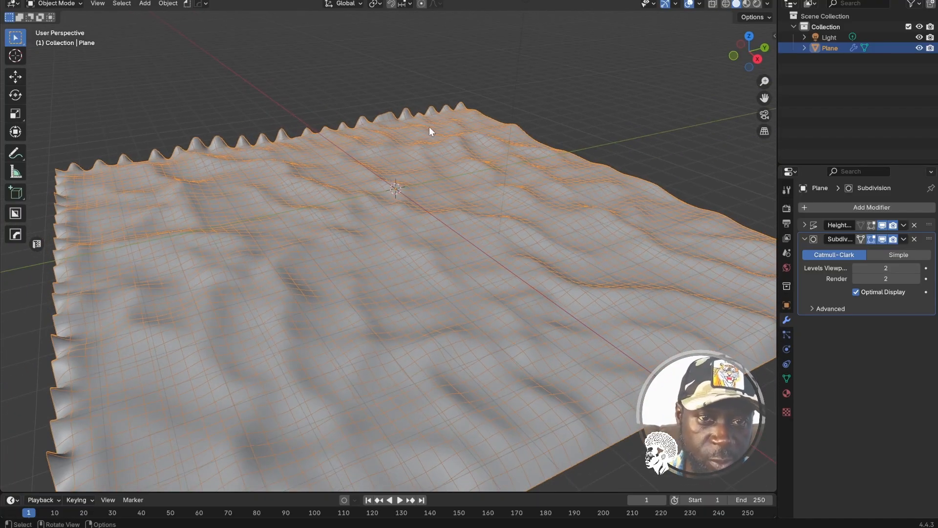
pyautogui.moveTo(316, 213)
pyautogui.mouseDown(button='middle')
pyautogui.moveTo(352, 227)
pyautogui.moveTo(324, 214)
pyautogui.mouseUp(button='middle')
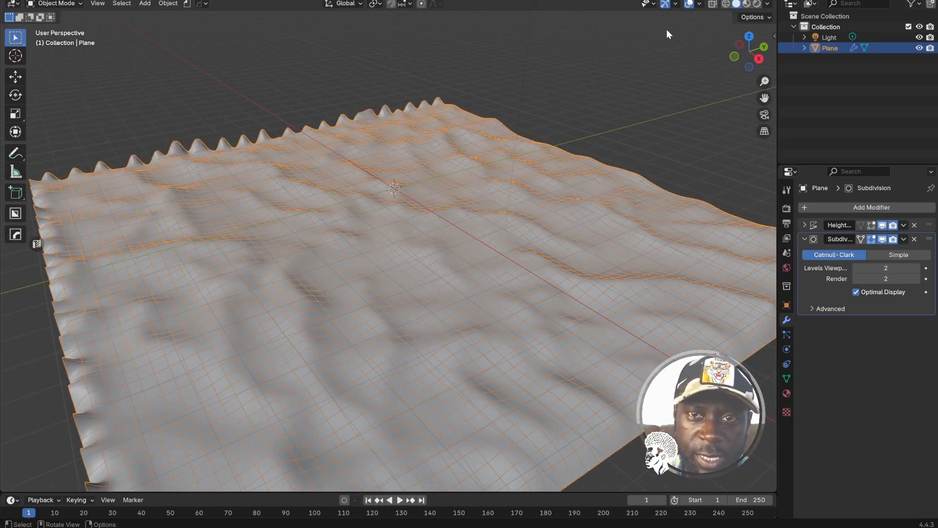
pyautogui.click(699, 4)
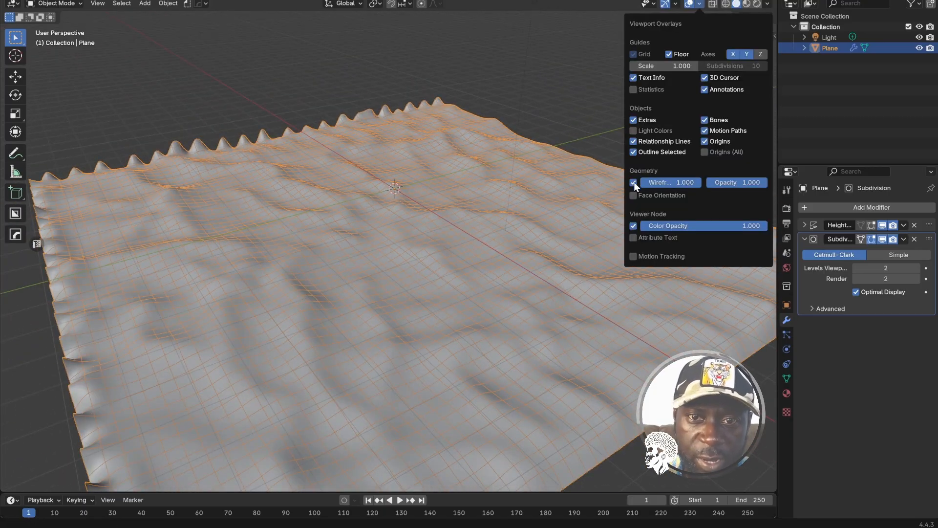
pyautogui.click(633, 183)
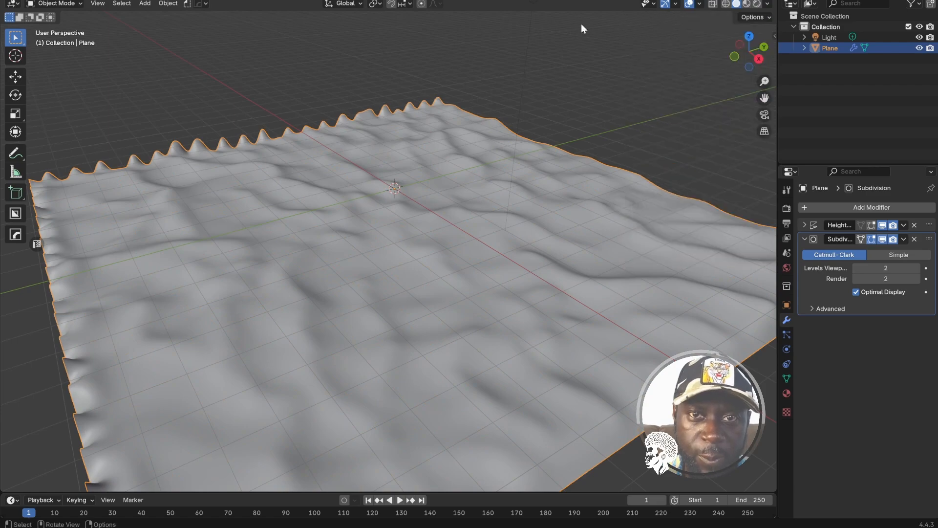
pyautogui.click(547, 68)
pyautogui.moveTo(485, 185); pyautogui.dragTo(493, 171, button='middle')
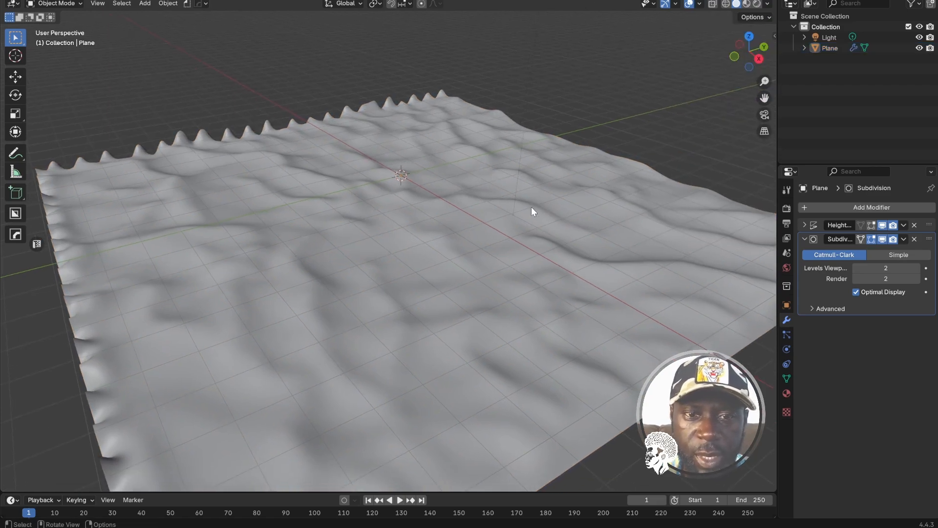
# Expand the Heightmap modifier and set its midlevel to 0.5.
pyautogui.moveTo(506, 275); pyautogui.dragTo(484, 251, button='middle')
pyautogui.moveTo(480, 313); pyautogui.dragTo(402, 168, button='middle')
pyautogui.moveTo(444, 224); pyautogui.dragTo(603, 256, button='middle')
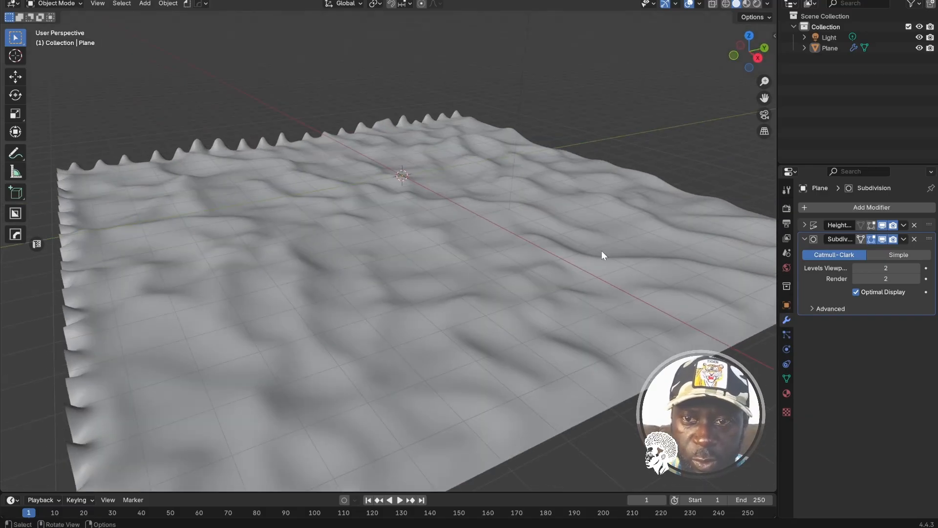
pyautogui.click(804, 225)
pyautogui.click(881, 303)
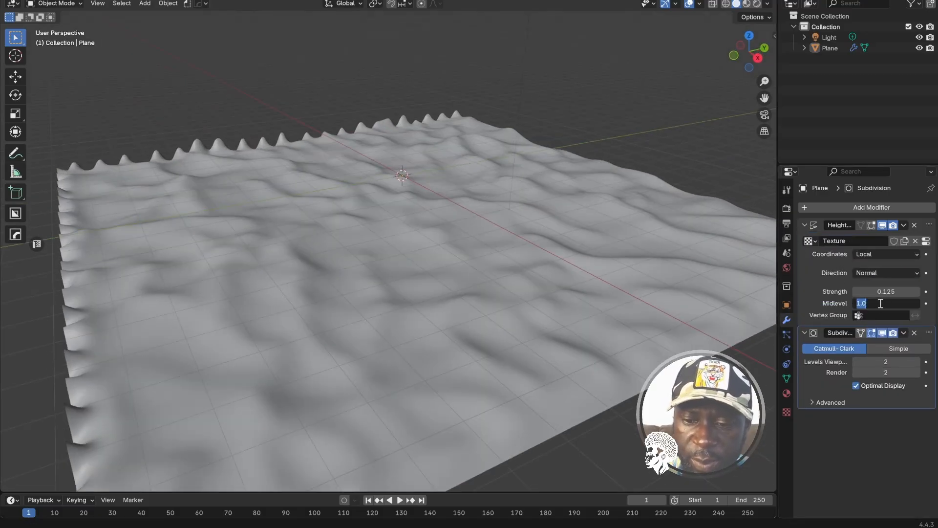
pyautogui.press('BackSpace')
pyautogui.press('Return')
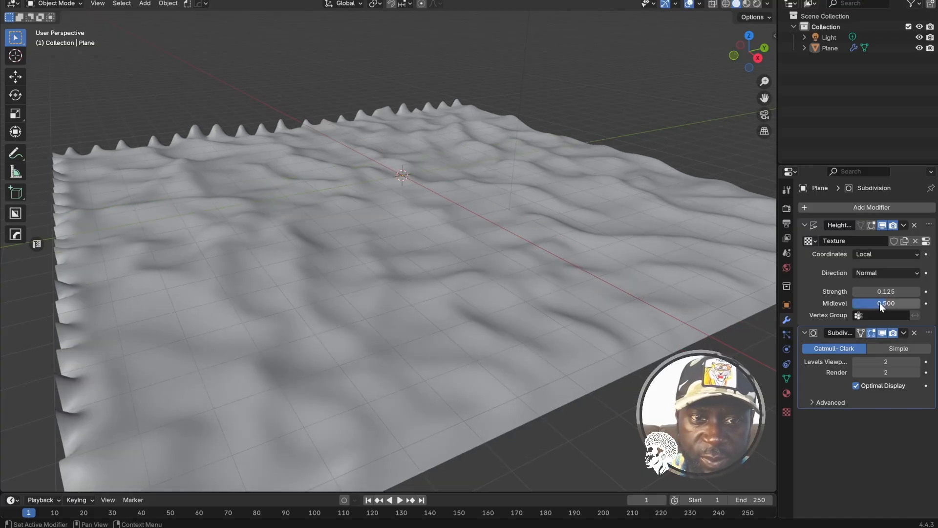
# Crop the sand dunes height map texture with a minimum X of 0.04 and a minimum Y of 0.05.
pyautogui.moveTo(496, 319); pyautogui.dragTo(514, 340, button='middle')
pyautogui.moveTo(403, 306); pyautogui.dragTo(423, 296, button='middle')
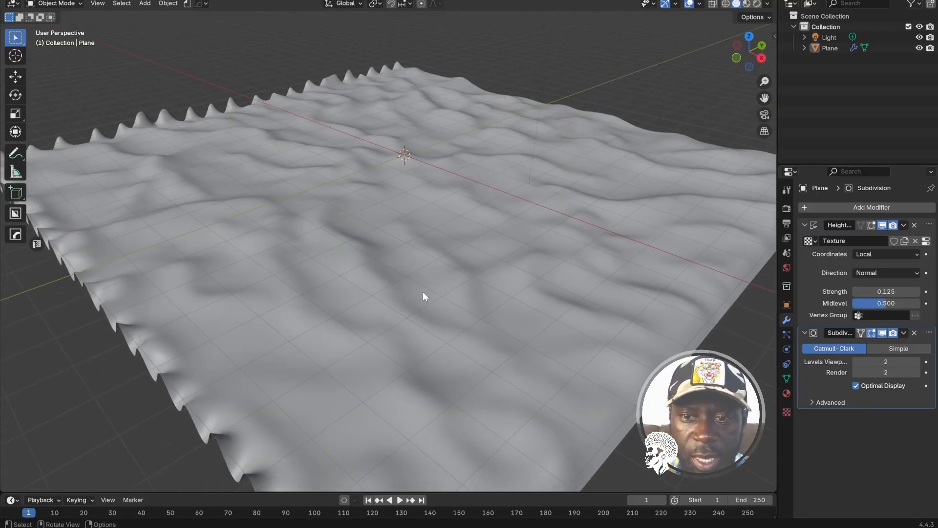
pyautogui.click(787, 412)
pyautogui.scroll(-5, 834, 397)
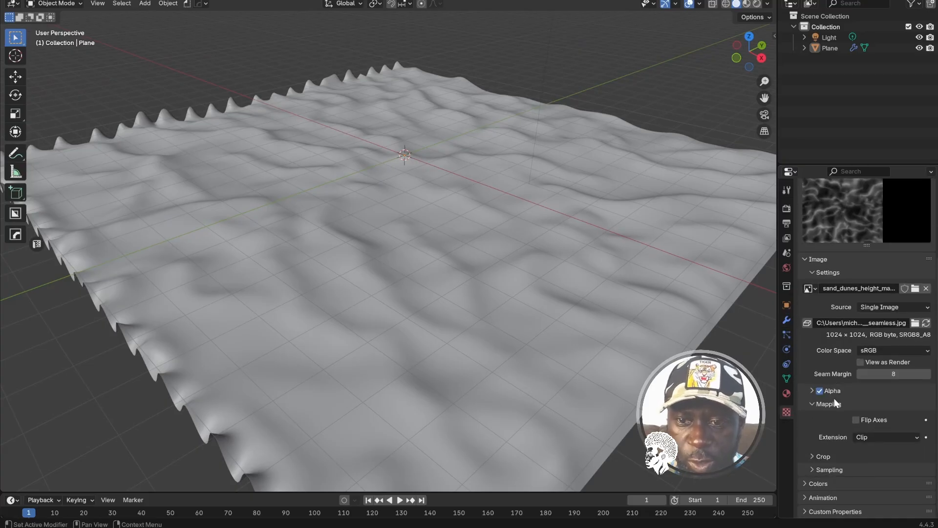
pyautogui.click(813, 456)
pyautogui.moveTo(617, 391); pyautogui.dragTo(585, 339, button='middle')
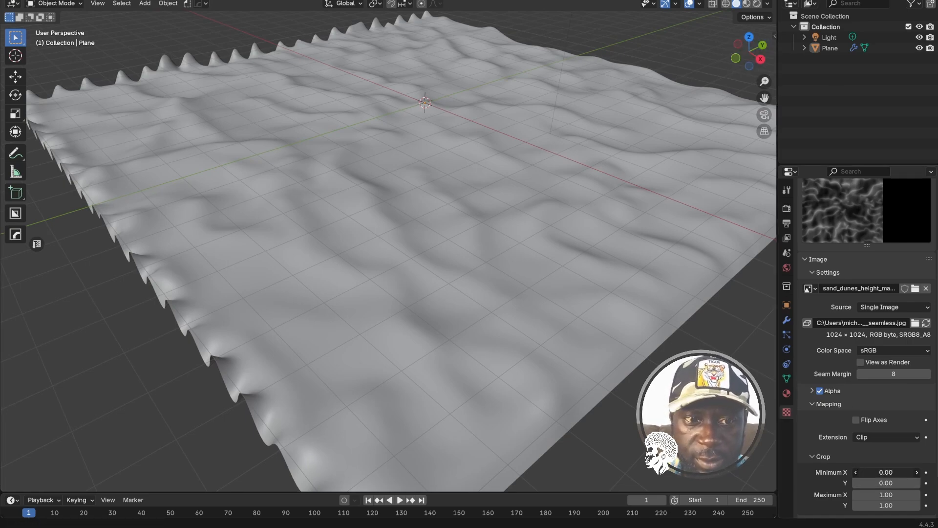
pyautogui.moveTo(886, 472)
pyautogui.mouseDown()
pyautogui.moveTo(865, 472)
pyautogui.moveTo(889, 472)
pyautogui.mouseUp()
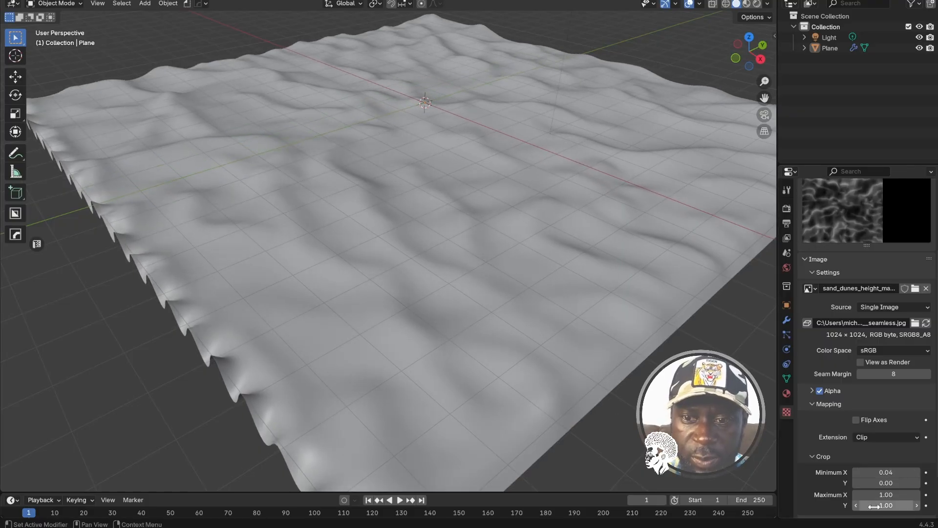
pyautogui.moveTo(882, 483)
pyautogui.mouseDown()
pyautogui.moveTo(868, 483)
pyautogui.moveTo(886, 483)
pyautogui.mouseUp()
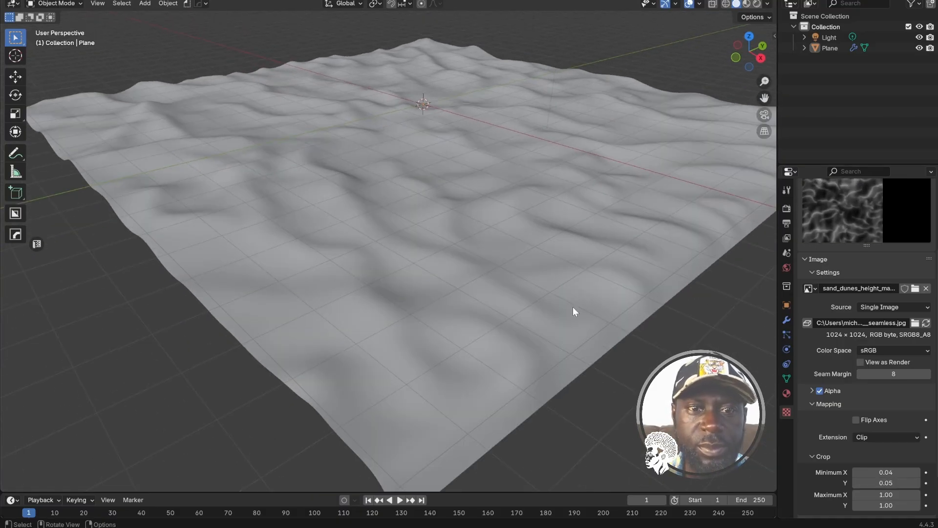
# Hide the viewport overlays and inspect the terrain's edges and dune shapes.
pyautogui.moveTo(573, 307); pyautogui.dragTo(566, 304, button='middle')
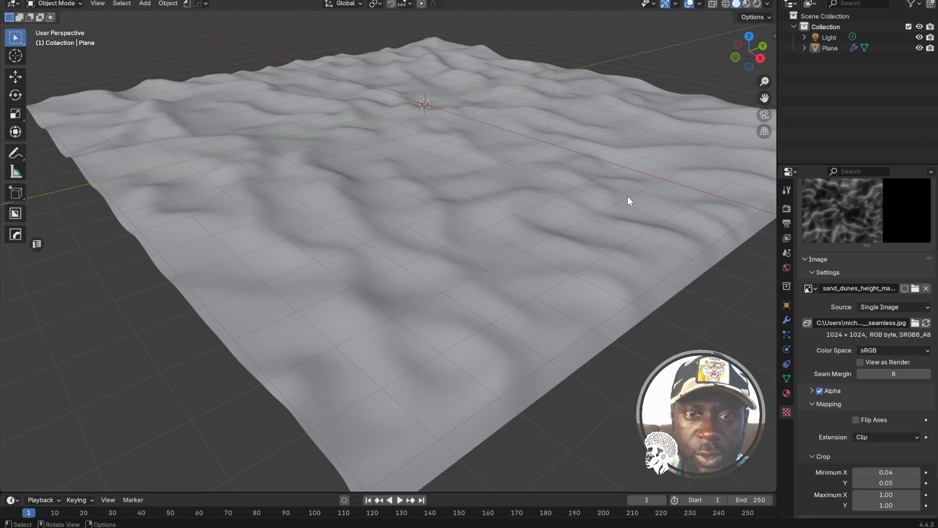
pyautogui.click(689, 5)
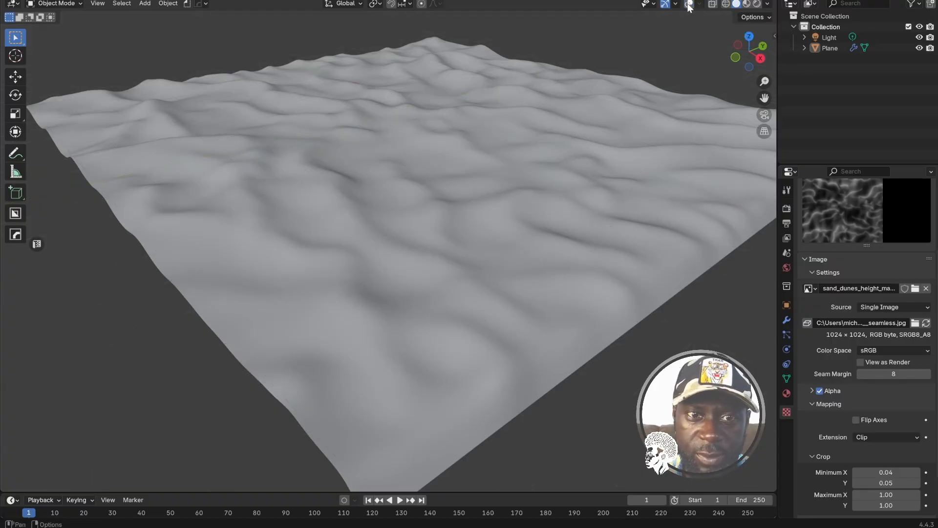
pyautogui.moveTo(475, 130); pyautogui.dragTo(480, 152, button='middle')
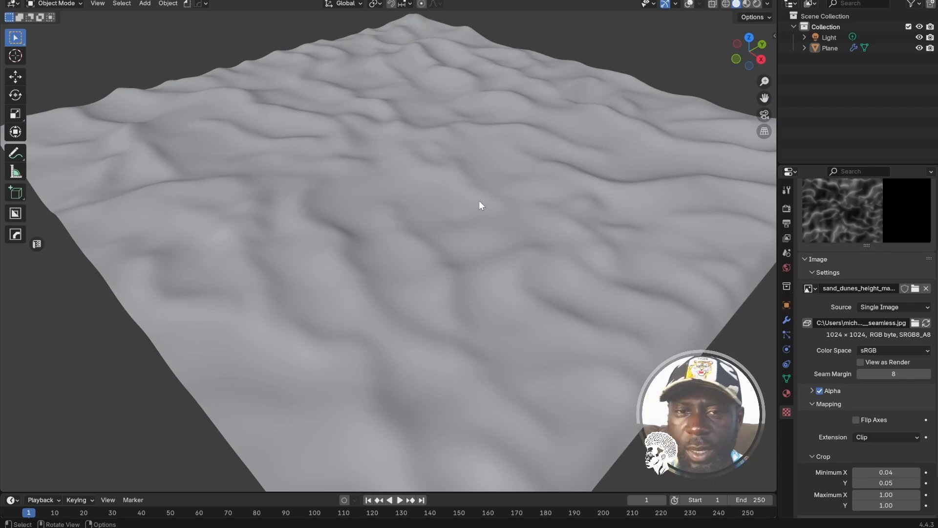
# Add a sun light and raise it about 2.67 m along the global Z axis.
pyautogui.hotkey('shift', 'a')
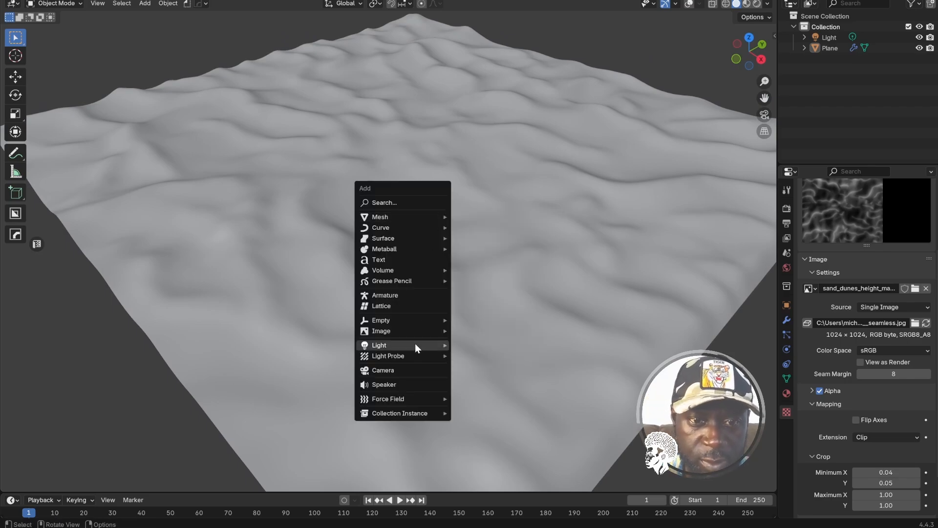
pyautogui.moveTo(415, 347)
pyautogui.click(472, 361)
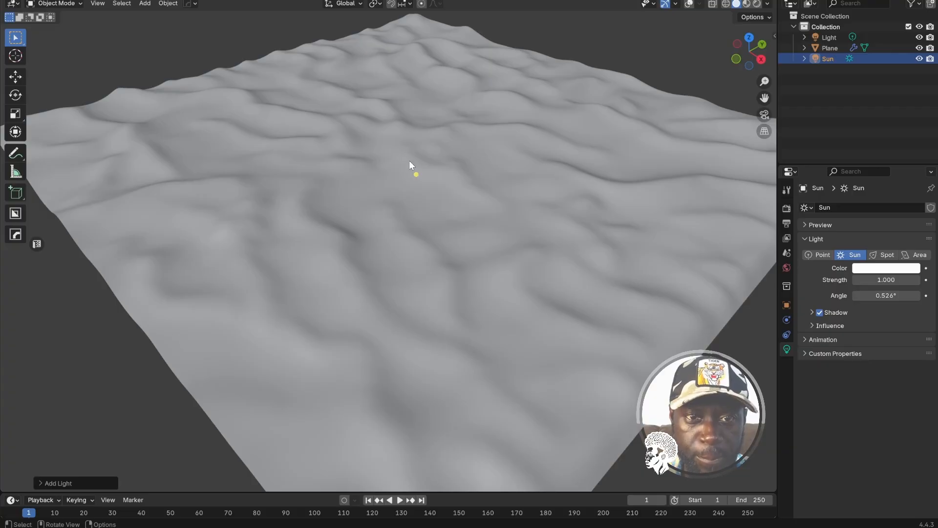
pyautogui.press('g')
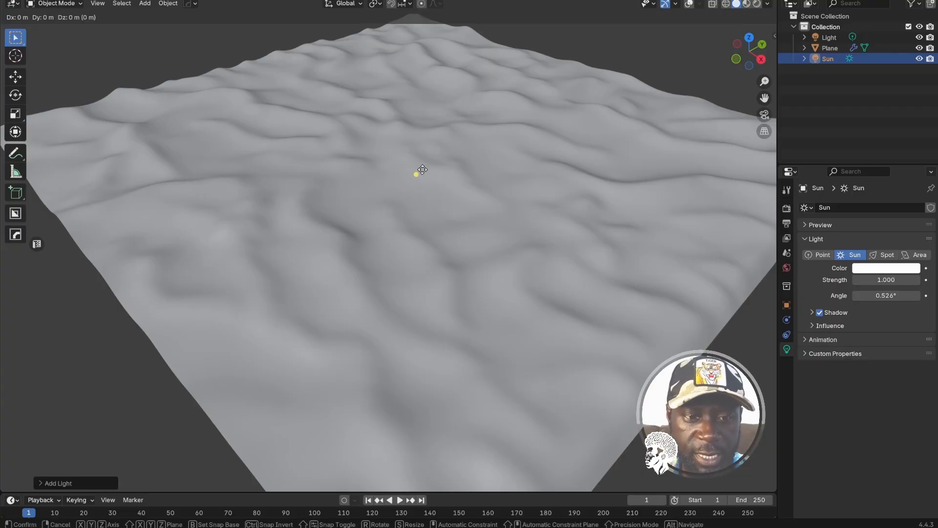
pyautogui.press('z')
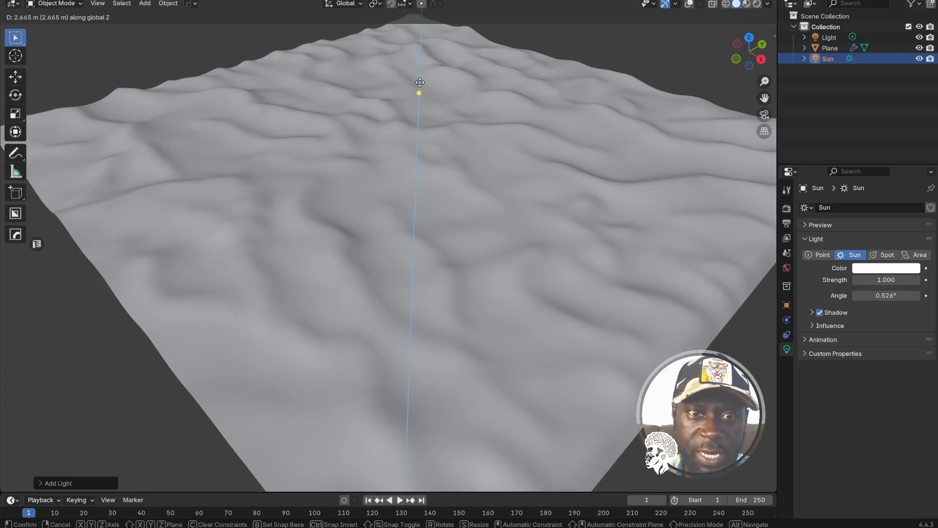
pyautogui.click(420, 82)
# Check the sun's position with overlays shown, then preview the terrain in rendered shading with overlays hidden.
pyautogui.click(688, 4)
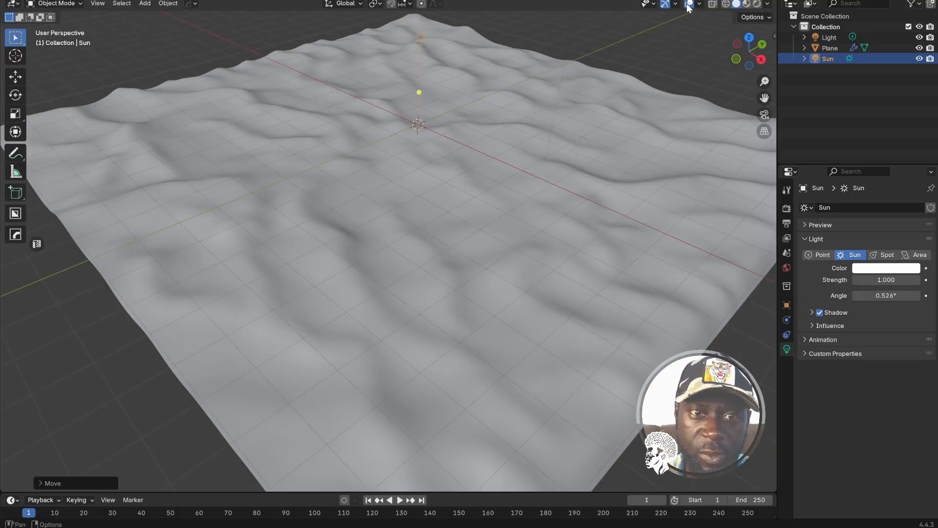
pyautogui.moveTo(368, 157); pyautogui.dragTo(481, 79, button='middle')
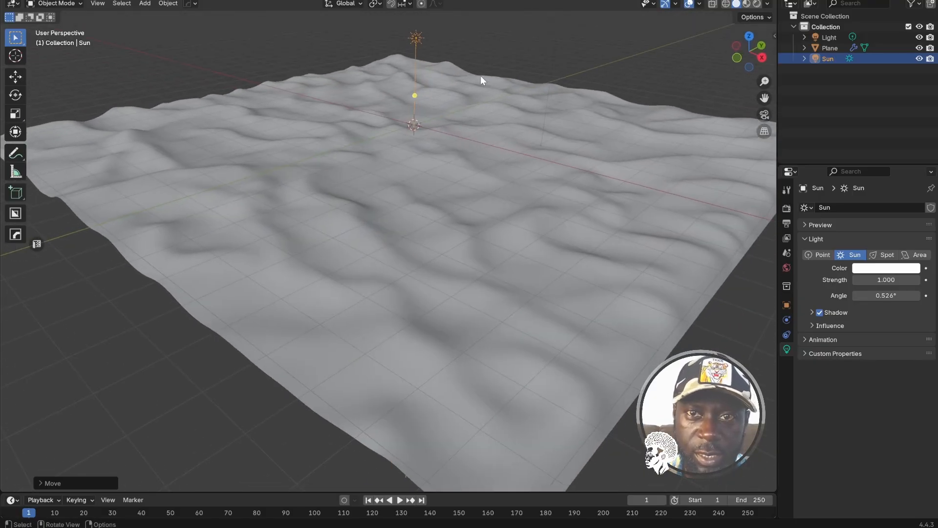
pyautogui.click(690, 5)
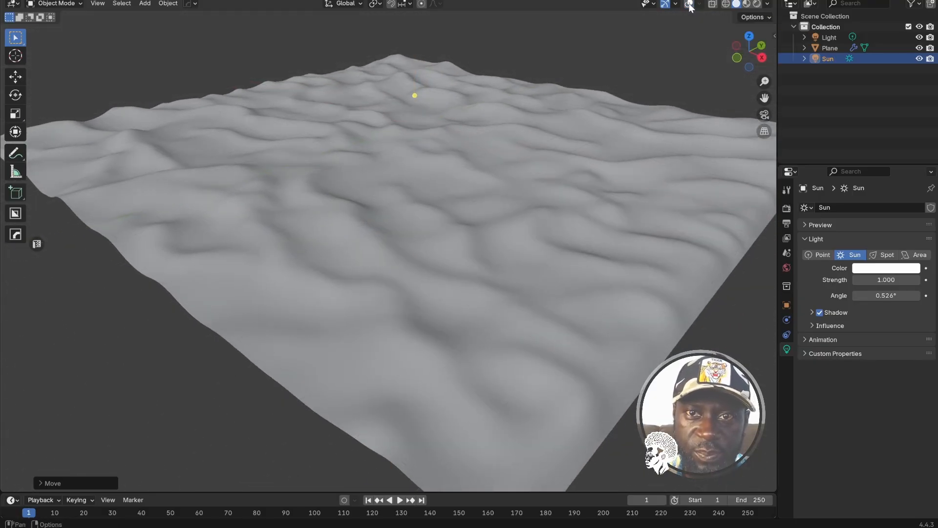
pyautogui.click(757, 4)
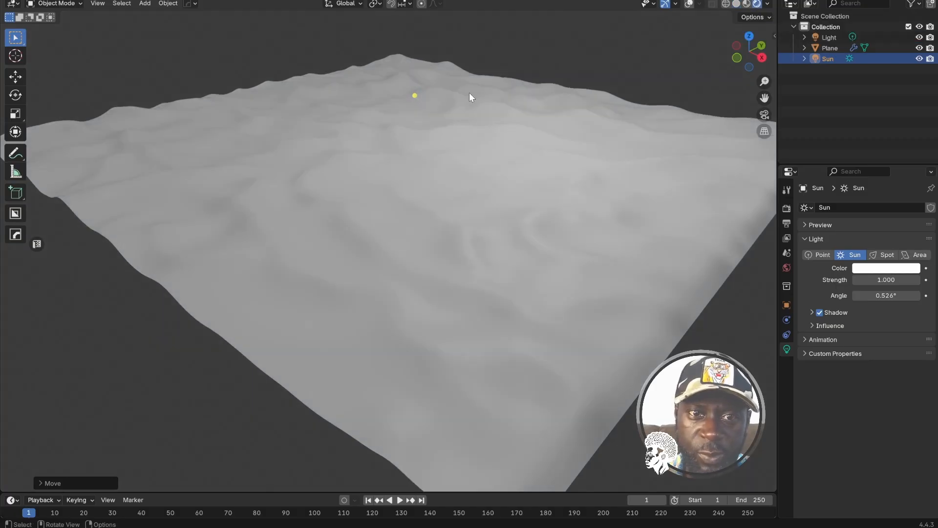
pyautogui.moveTo(453, 116); pyautogui.dragTo(459, 128, button='middle')
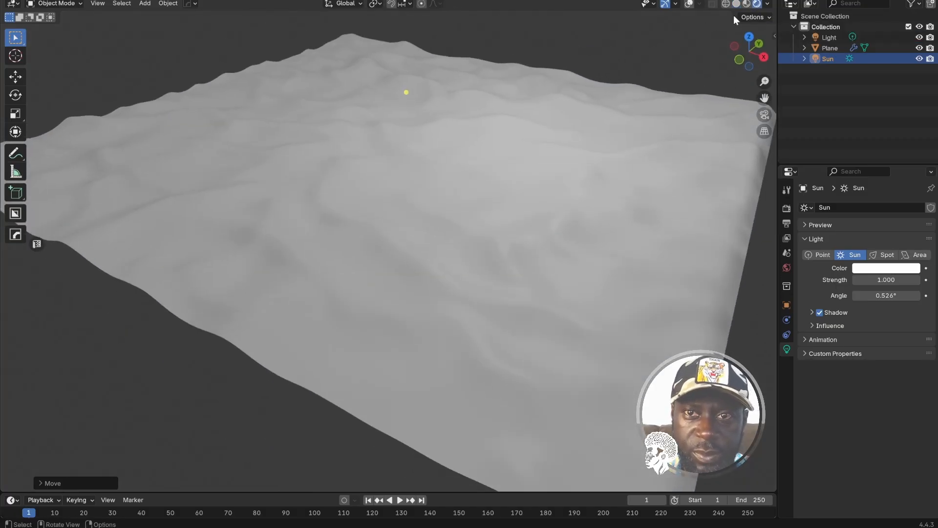
# Show the viewport overlays and rotate the sun about 89° so its light rakes low across the dunes.
pyautogui.click(689, 3)
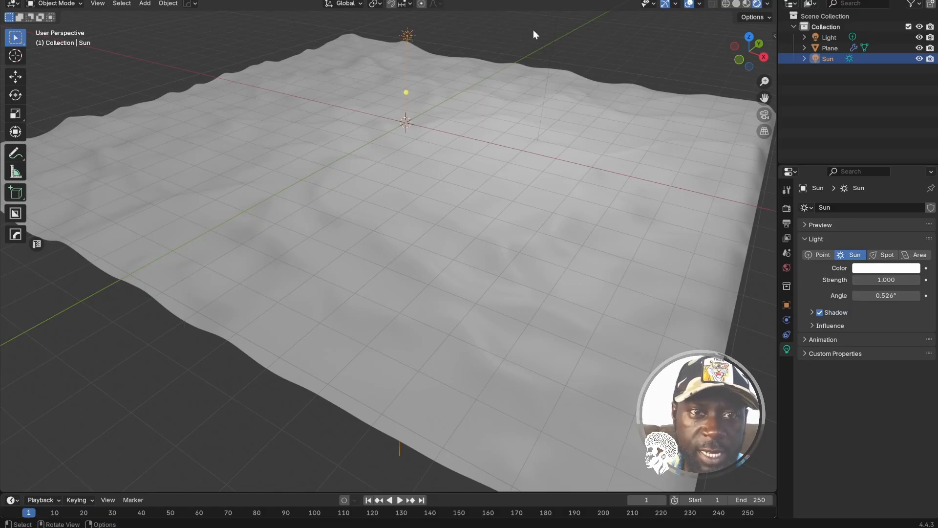
pyautogui.press('r')
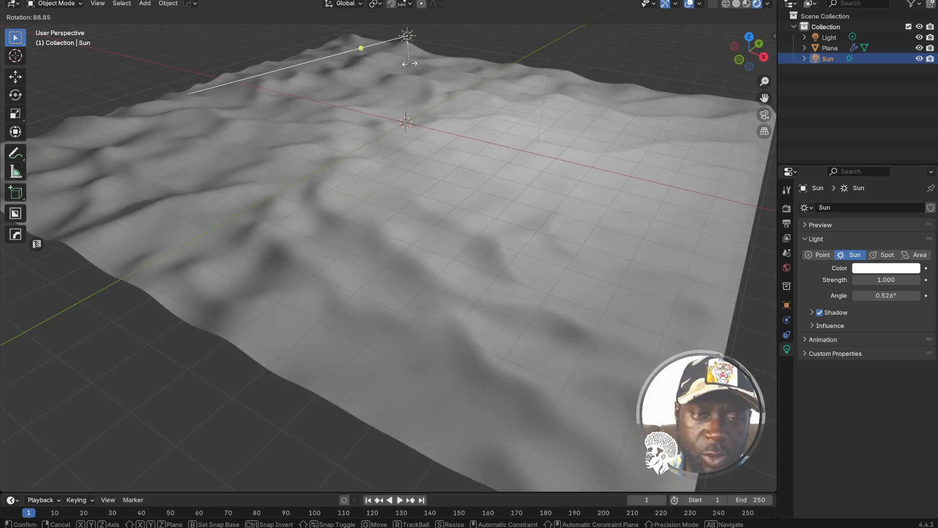
pyautogui.click(409, 64)
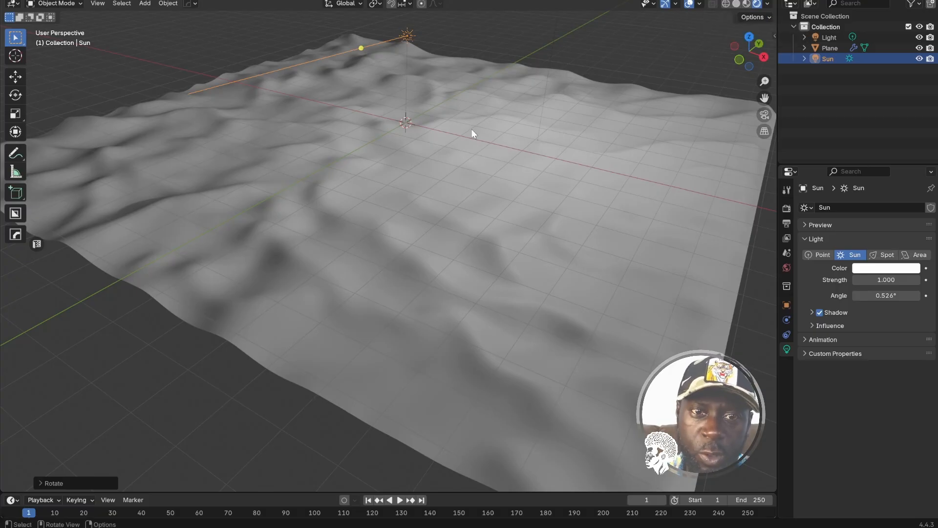
# Select the terrain plane and lower its Heightmap modifier's midlevel to 0.104.
pyautogui.click(435, 128)
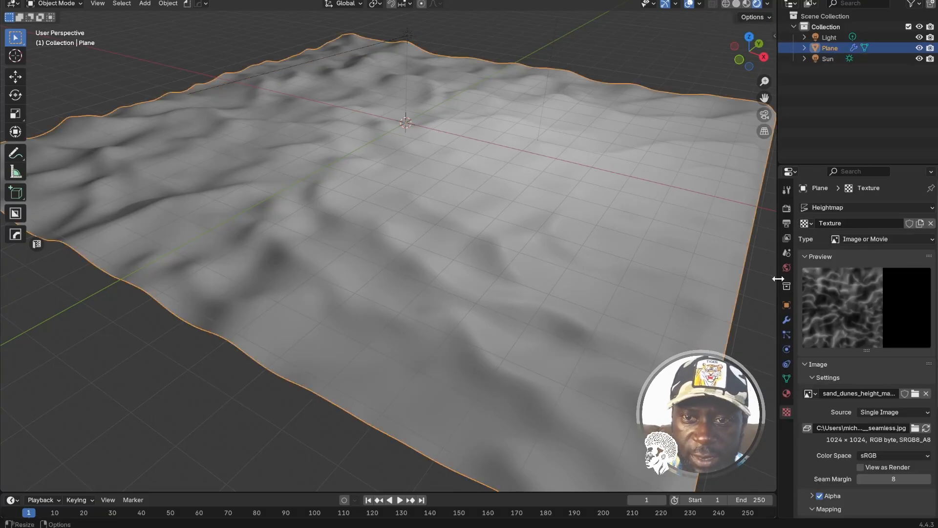
pyautogui.click(786, 320)
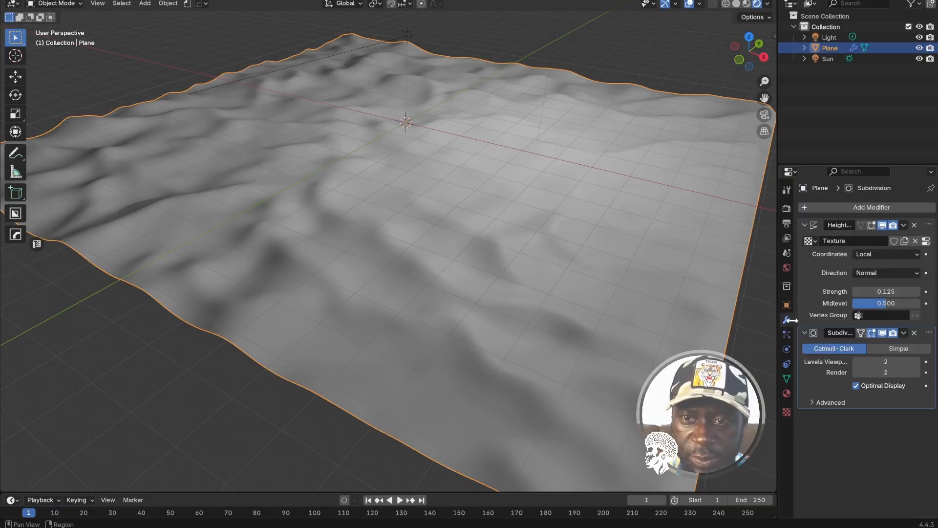
pyautogui.moveTo(864, 303); pyautogui.dragTo(828, 303)
pyautogui.moveTo(489, 222); pyautogui.dragTo(475, 211, button='middle')
pyautogui.moveTo(467, 177); pyautogui.dragTo(482, 190, button='middle')
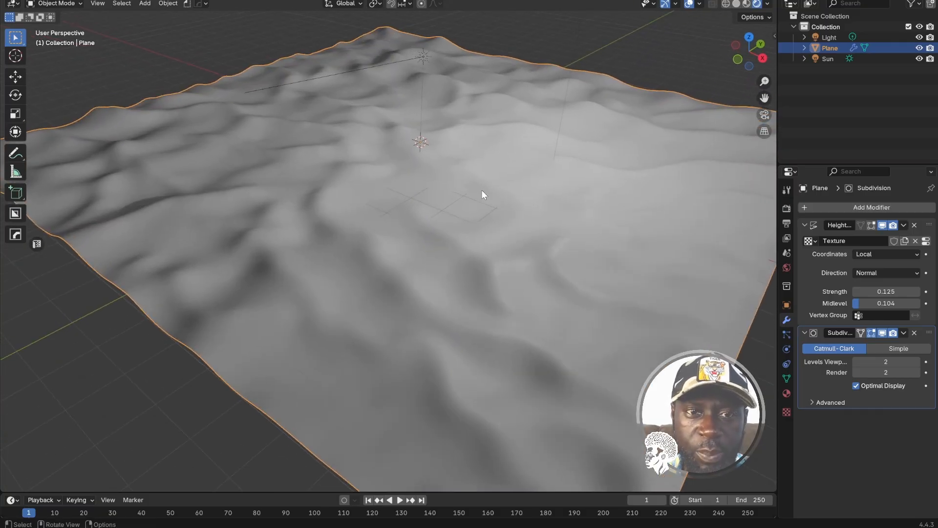
pyautogui.moveTo(492, 173); pyautogui.dragTo(294, 261, button='middle')
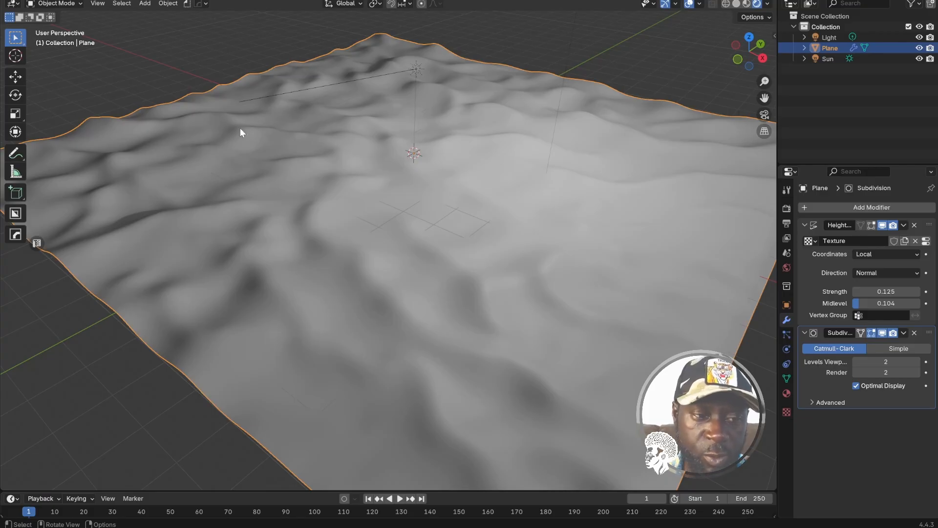
# Enlarge the timeline area, turn it into a Shader Editor and create a new material for the plane.
pyautogui.moveTo(11, 490); pyautogui.dragTo(15, 338)
pyautogui.click(15, 336)
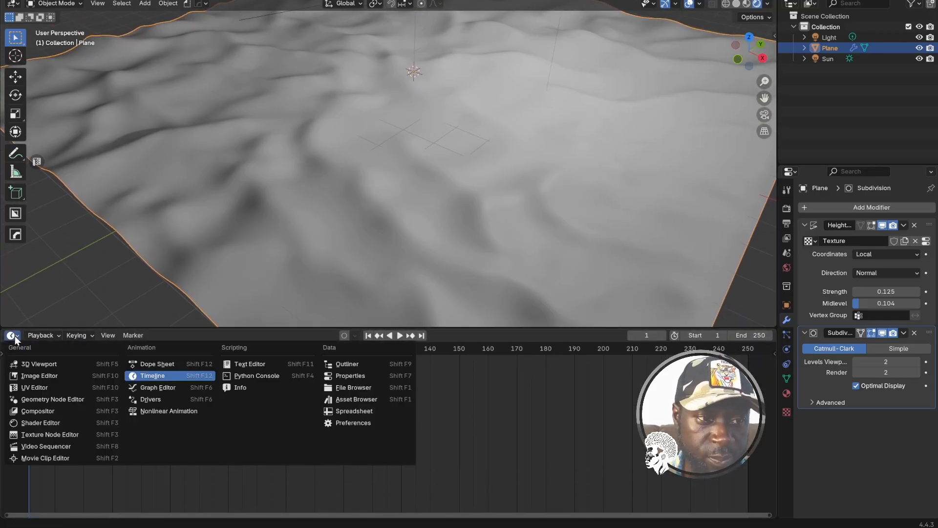
pyautogui.click(28, 421)
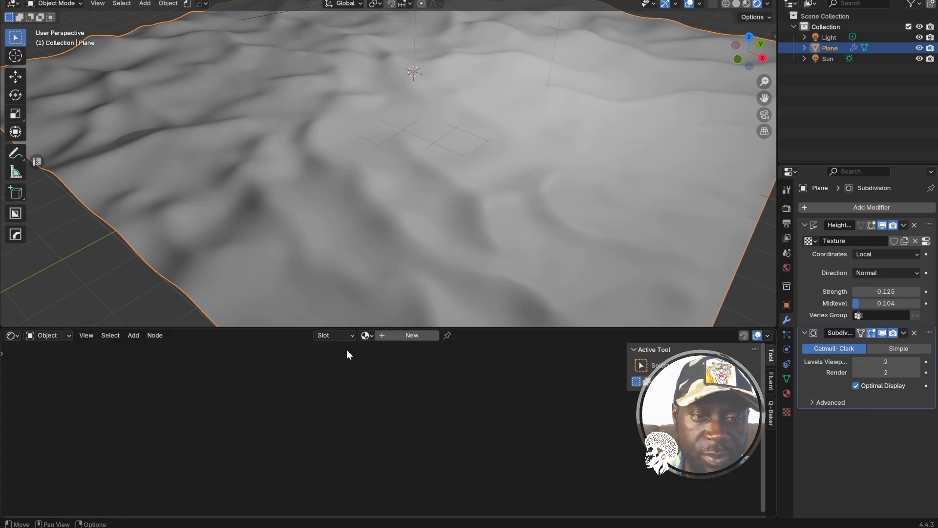
pyautogui.click(406, 335)
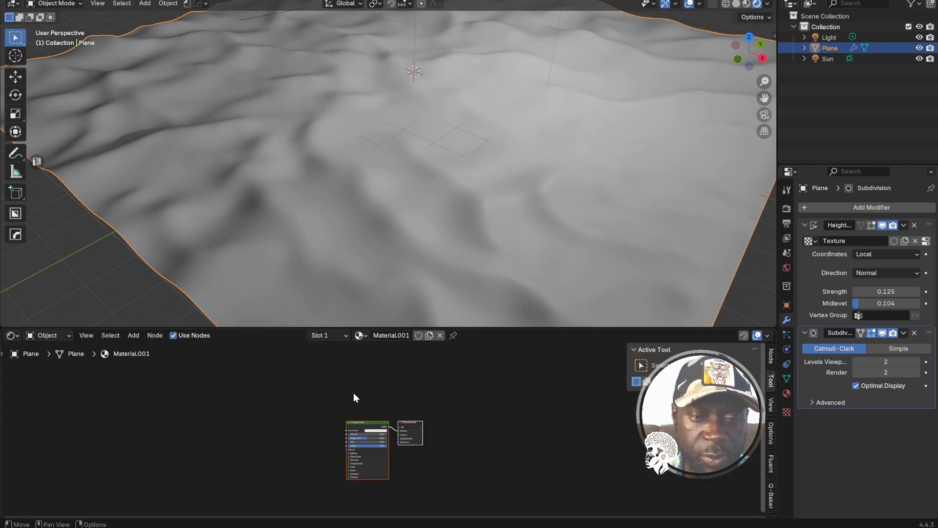
# Rename the plane's new material to Desert.
pyautogui.write('De')
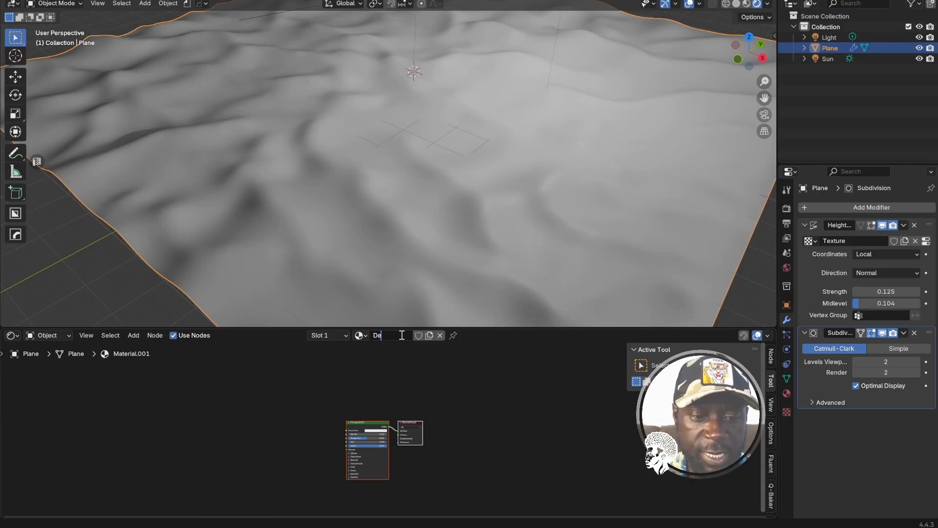
pyautogui.write('sert')
pyautogui.press('Return')
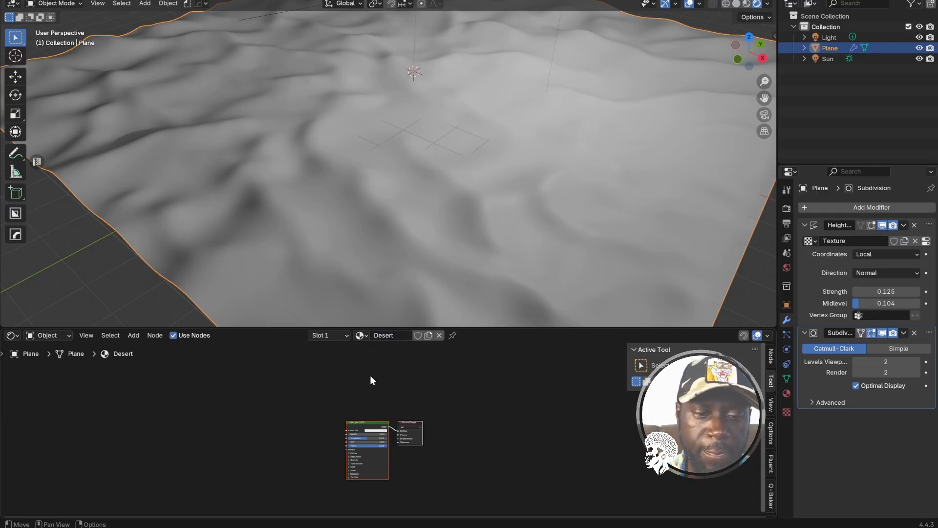
# Add an Image Texture node beside the Principled BSDF and connect its Color output to Base Color.
pyautogui.scroll(4, 324, 439)
pyautogui.moveTo(282, 445); pyautogui.dragTo(352, 406, button='middle')
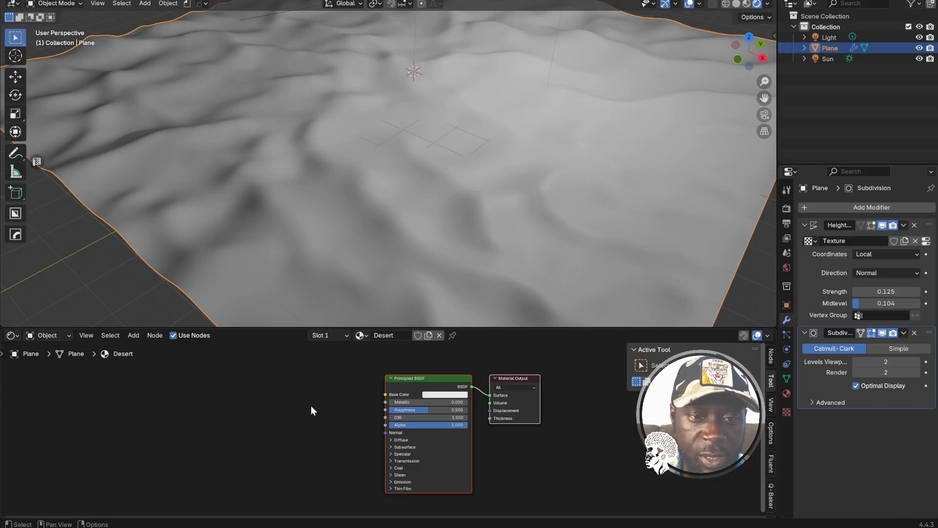
pyautogui.click(287, 416)
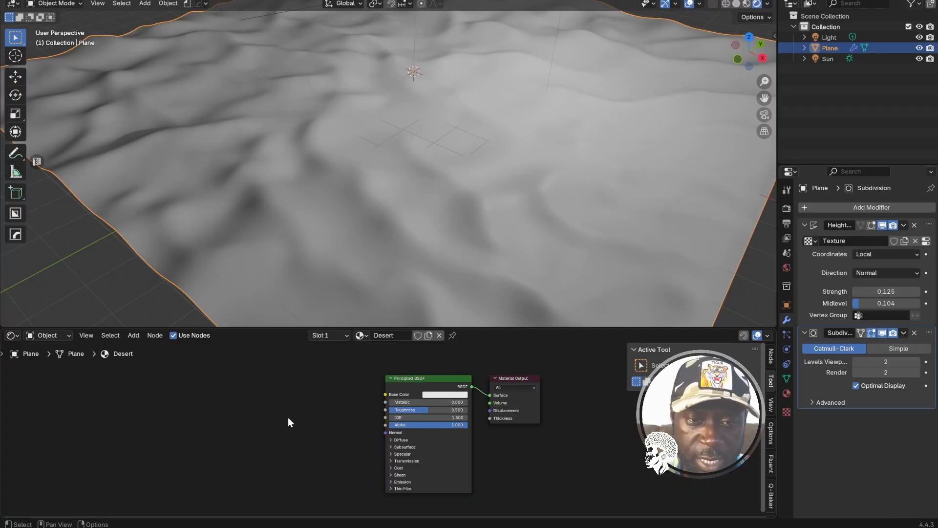
pyautogui.hotkey('shift', 'a')
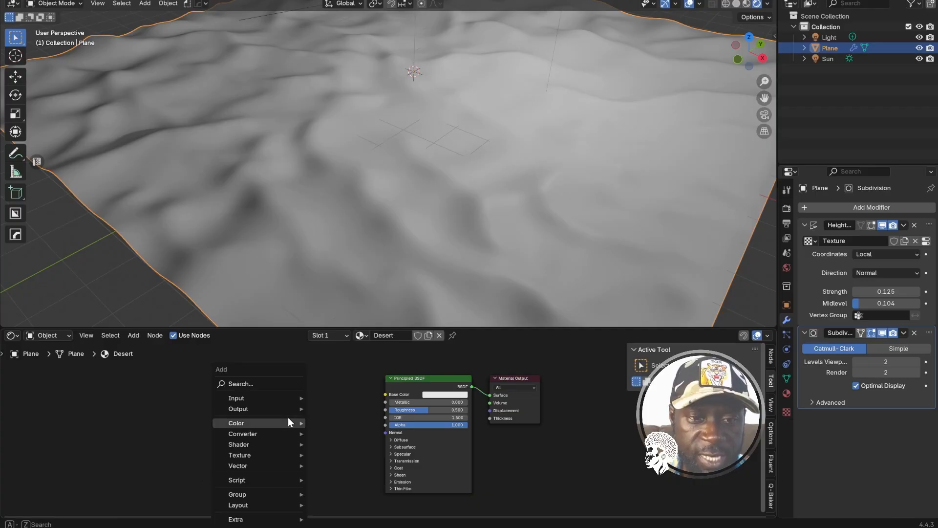
pyautogui.click(274, 383)
pyautogui.write('image')
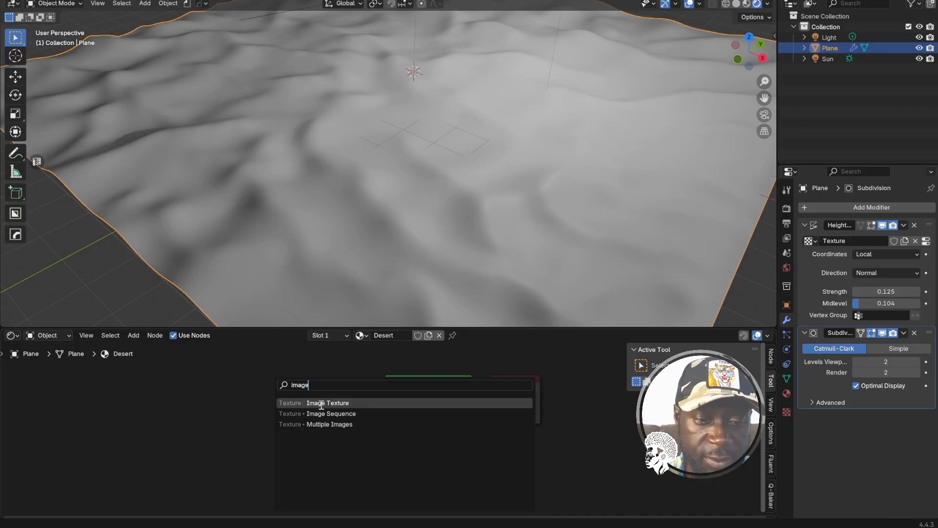
pyautogui.click(321, 404)
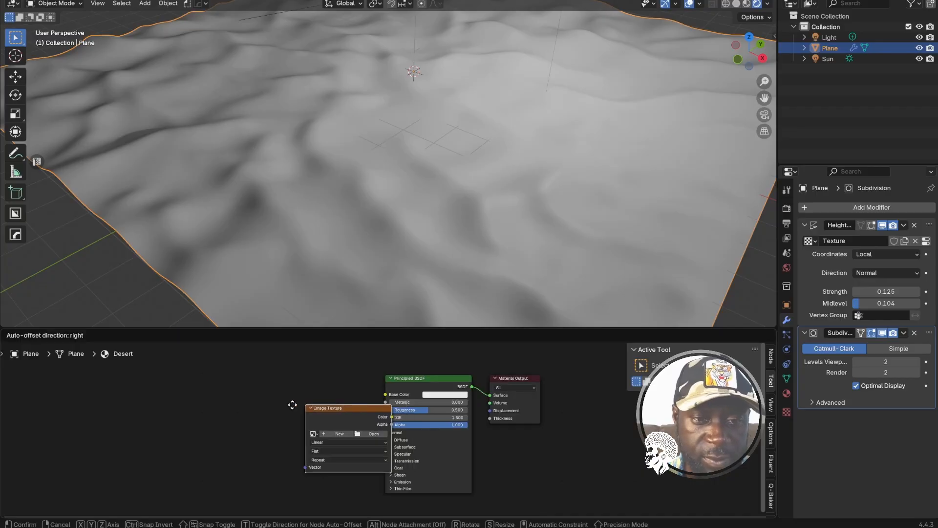
pyautogui.click(265, 395)
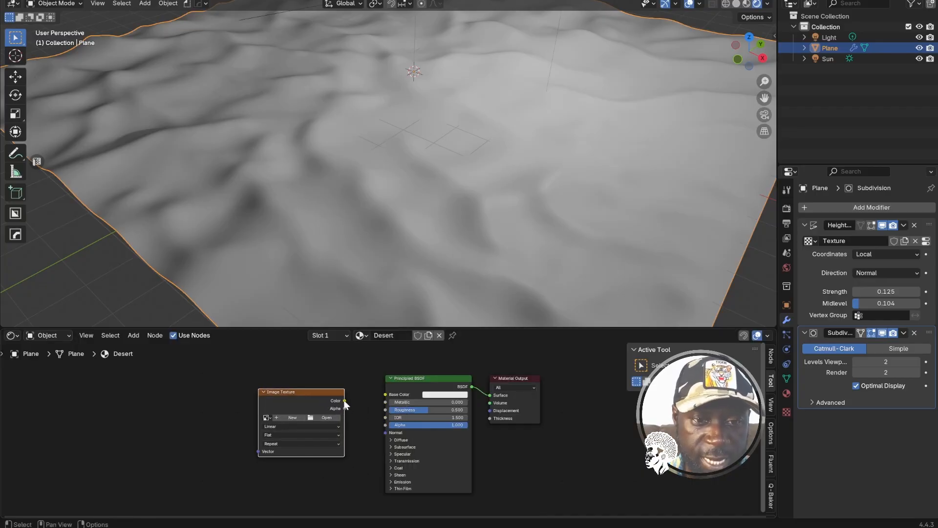
pyautogui.moveTo(344, 401); pyautogui.dragTo(385, 394)
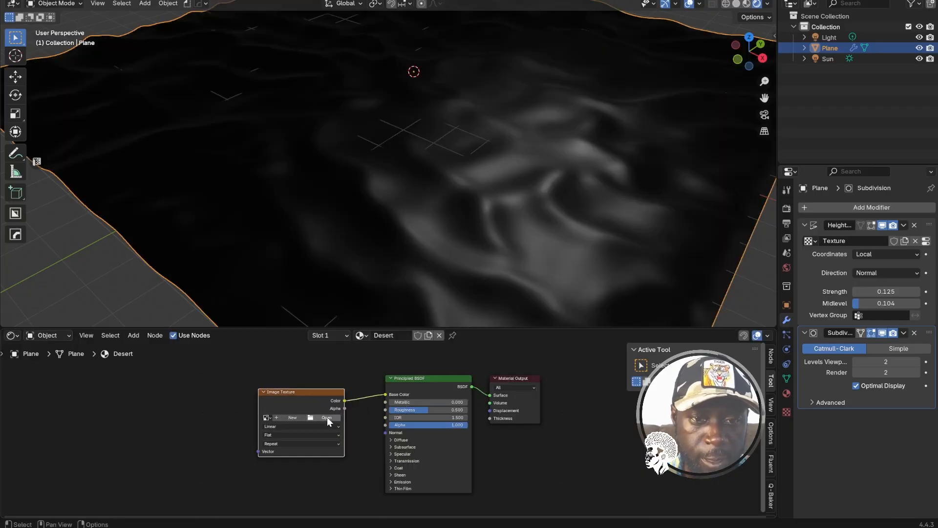
# Load sand texture.png from the Textures folder of the bookmarked 3D Assets and Textures location into the Image Texture node.
pyautogui.click(326, 418)
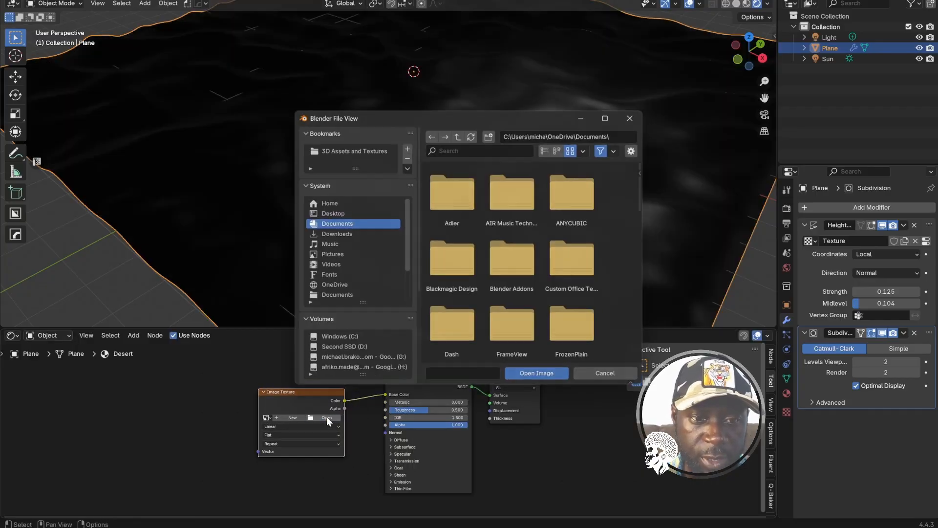
pyautogui.click(335, 148)
pyautogui.doubleClick(522, 197)
pyautogui.click(458, 191)
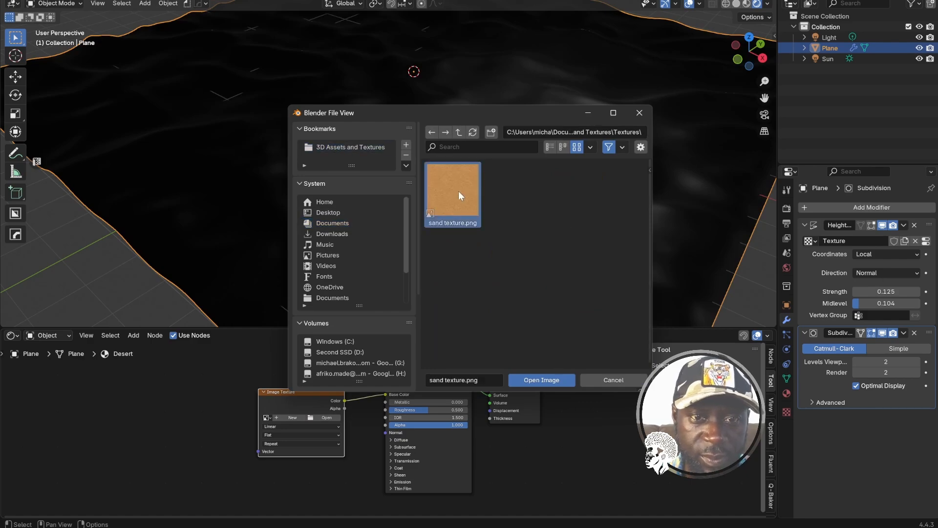
pyautogui.click(537, 381)
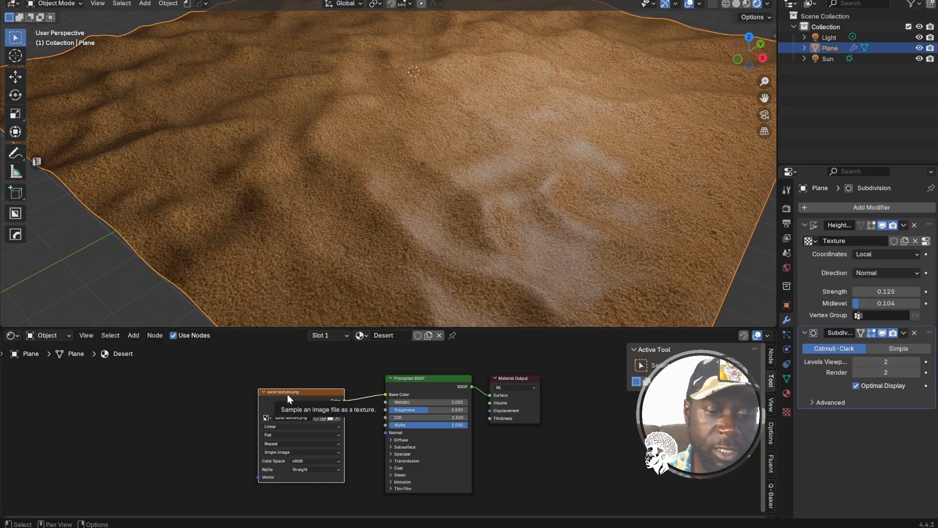
# Add Texture Coordinate and Mapping nodes to the sand image and increase the Mapping scale for finer sand grain.
pyautogui.hotkey('ctrl', 't')
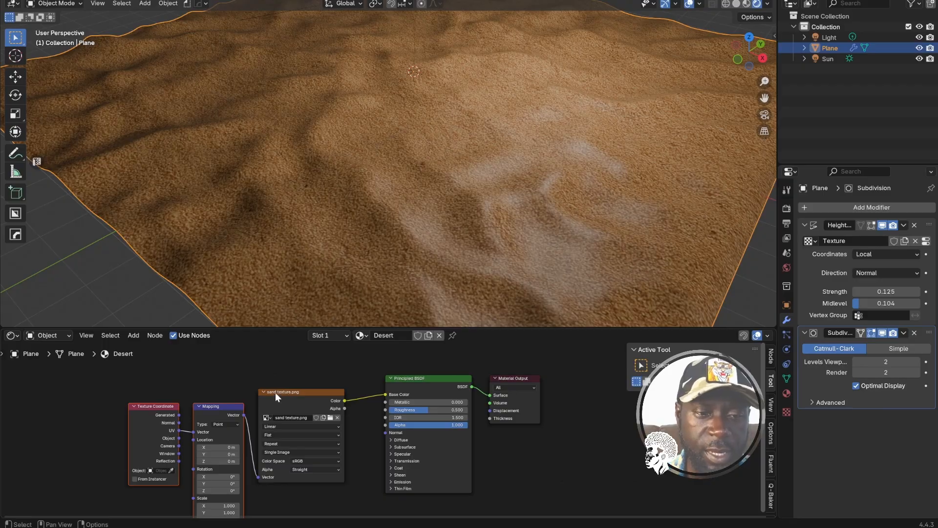
pyautogui.moveTo(66, 449); pyautogui.dragTo(142, 415, button='middle')
pyautogui.scroll(3, 142, 415)
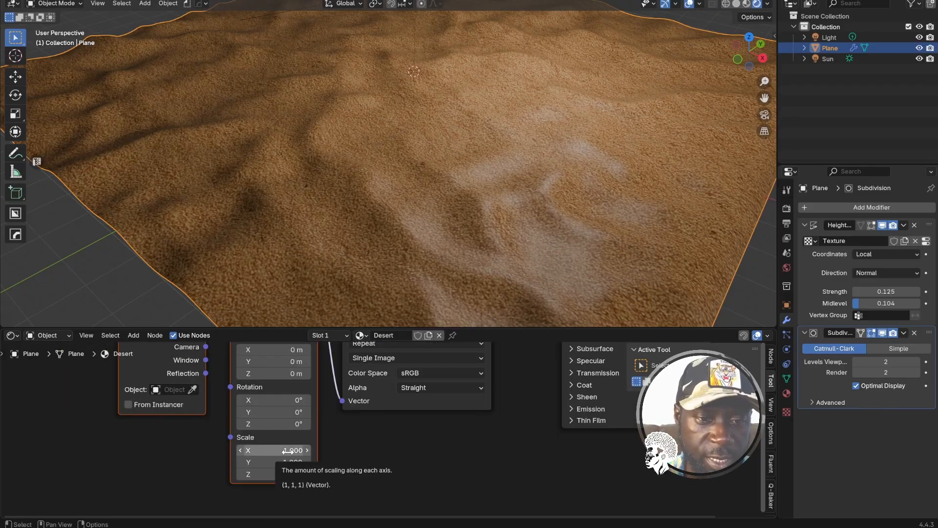
pyautogui.moveTo(287, 451); pyautogui.dragTo(335, 463)
# Raise the Principled BSDF's roughness to 0.603 to reduce the shine on the sand.
pyautogui.moveTo(531, 405); pyautogui.dragTo(523, 455, button='middle')
pyautogui.moveTo(538, 391); pyautogui.dragTo(443, 469, button='middle')
pyautogui.moveTo(511, 416); pyautogui.dragTo(525, 415)
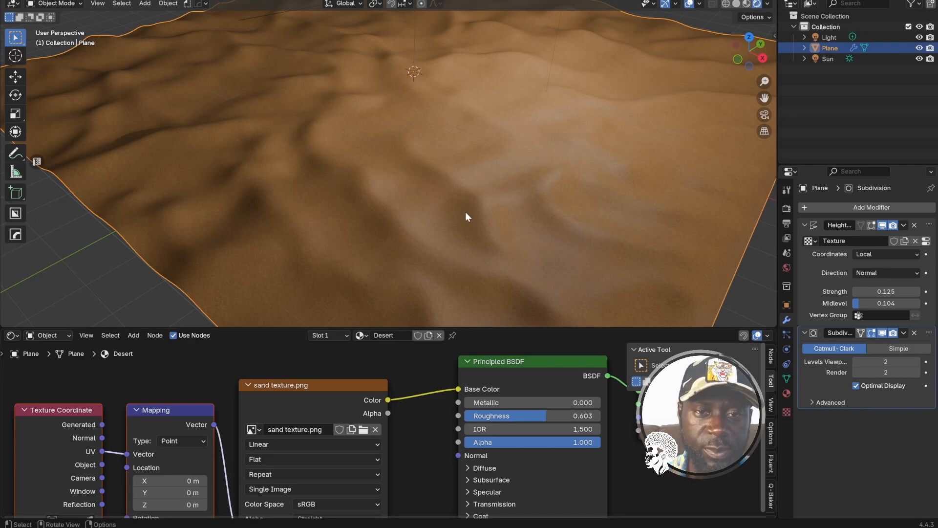
# Examine the textured dunes from a higher angle to judge the sand's grain, shine and lighting.
pyautogui.scroll(-2, 468, 211)
pyautogui.moveTo(472, 205)
pyautogui.mouseDown(button='middle')
pyautogui.moveTo(469, 177)
pyautogui.moveTo(455, 203)
pyautogui.moveTo(469, 192)
pyautogui.mouseUp(button='middle')
pyautogui.scroll(4, 468, 189)
pyautogui.scroll(-4, 468, 189)
pyautogui.moveTo(456, 155); pyautogui.dragTo(444, 194, button='middle')
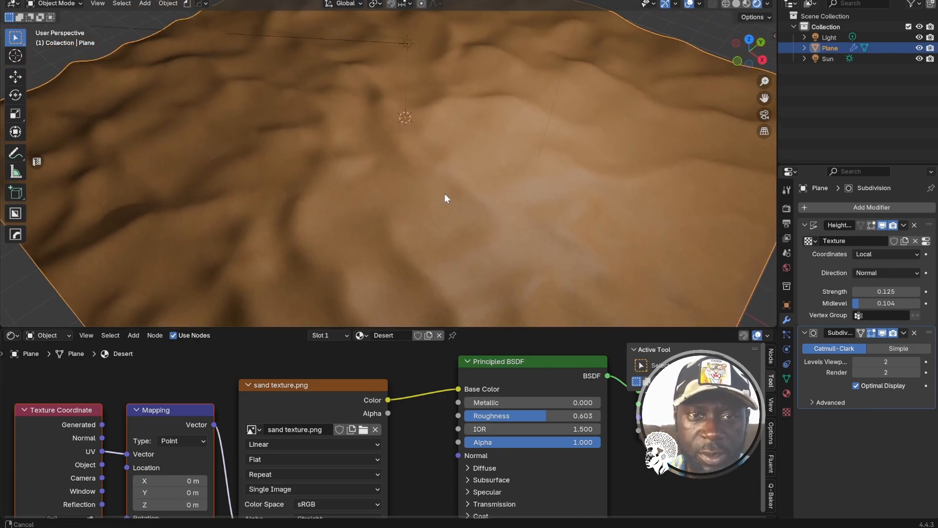
pyautogui.scroll(4, 447, 151)
pyautogui.scroll(-4, 685, 225)
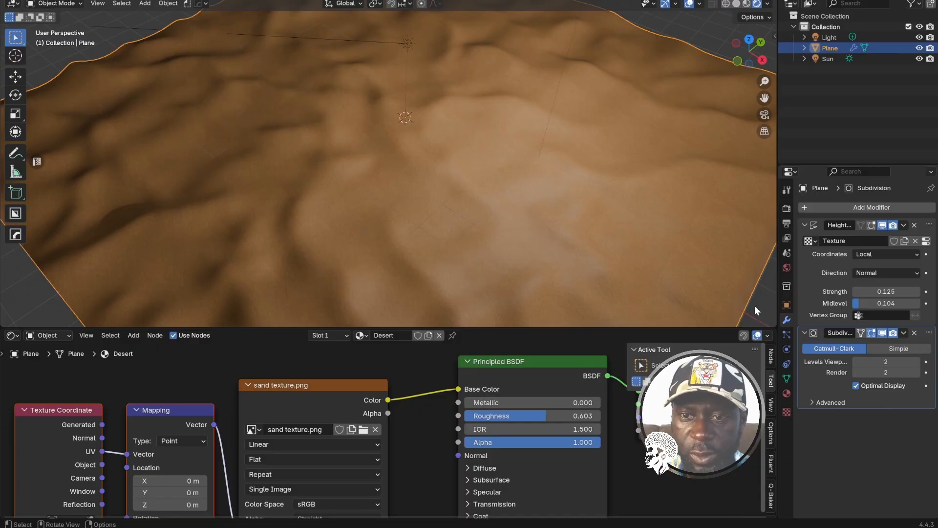
pyautogui.scroll(4, 664, 236)
pyautogui.scroll(-4, 663, 236)
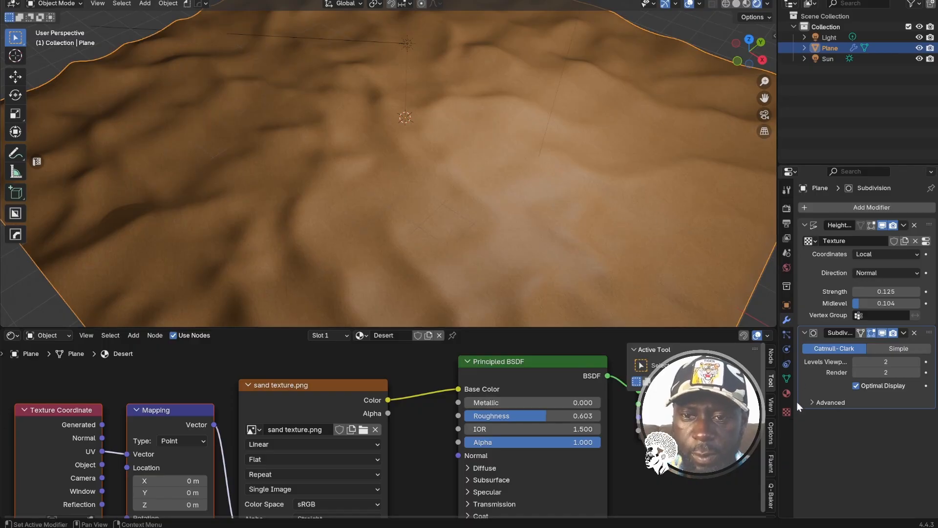
pyautogui.scroll(4, 737, 274)
# Select the Sun light, raise its strength to 4.970 and check the dunes from a low angle.
pyautogui.click(834, 57)
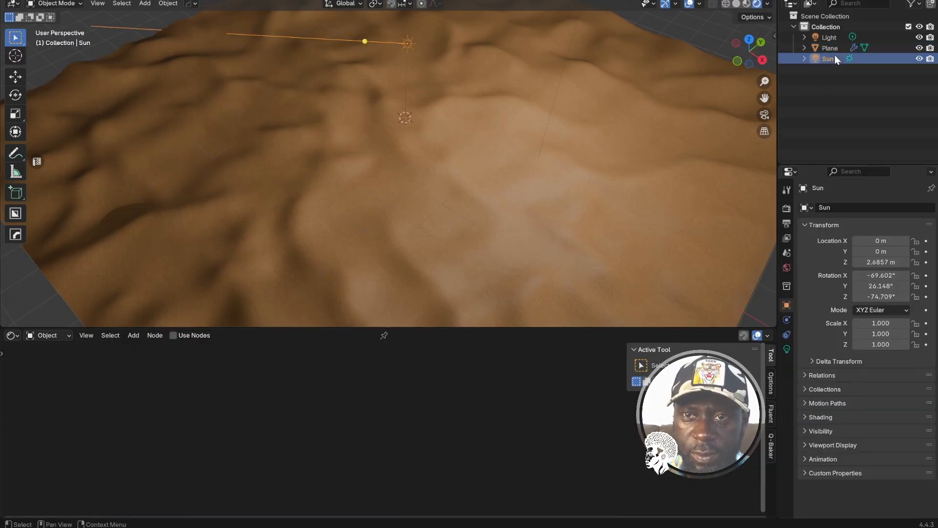
pyautogui.click(785, 351)
pyautogui.moveTo(875, 280); pyautogui.dragTo(927, 280)
pyautogui.moveTo(422, 215); pyautogui.dragTo(323, 206, button='middle')
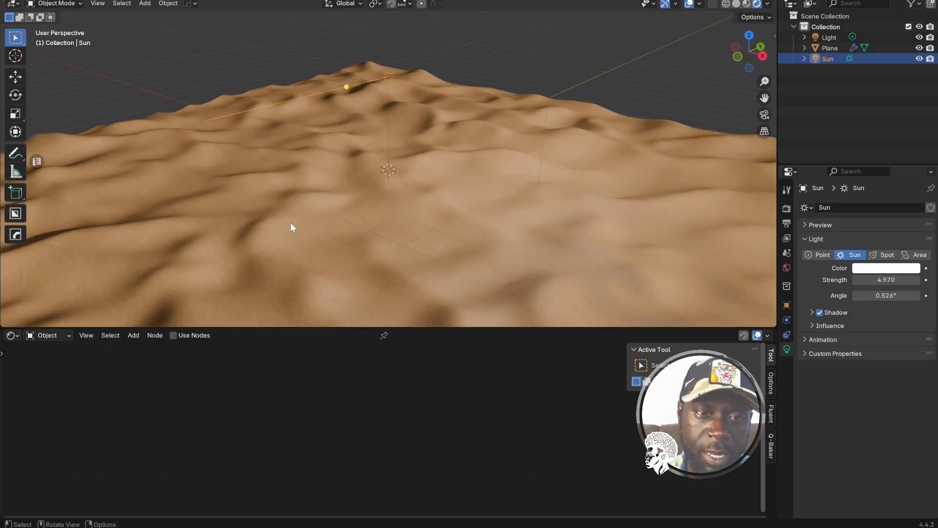